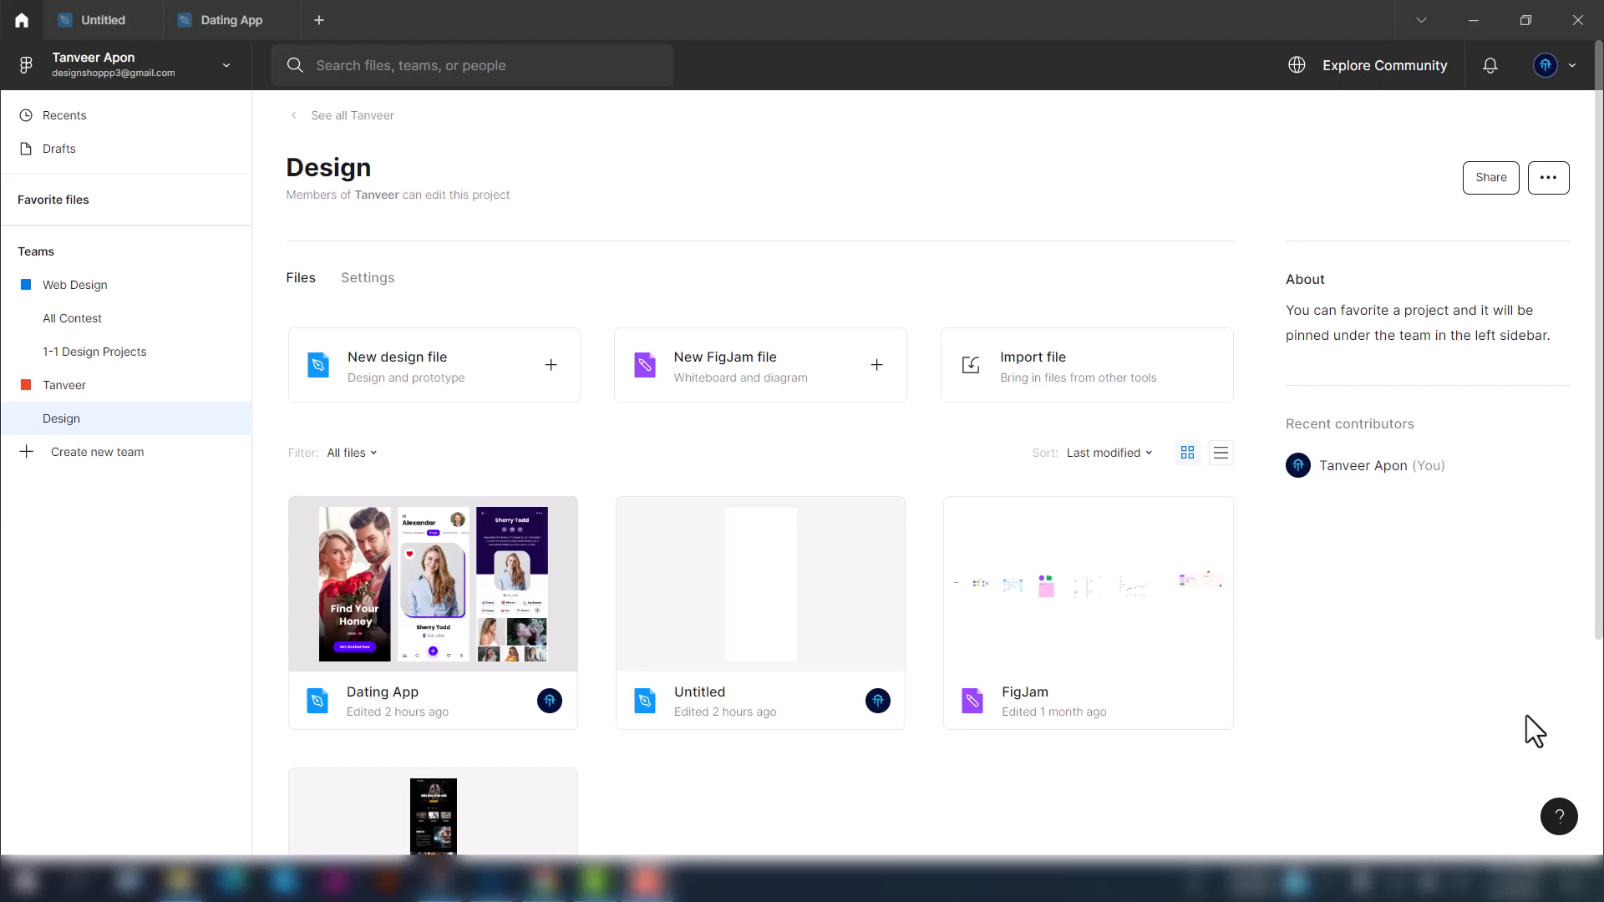
Open the Dating App file and turn the bottom navigation Menu group on Page 2 into a component
left_click(223, 18)
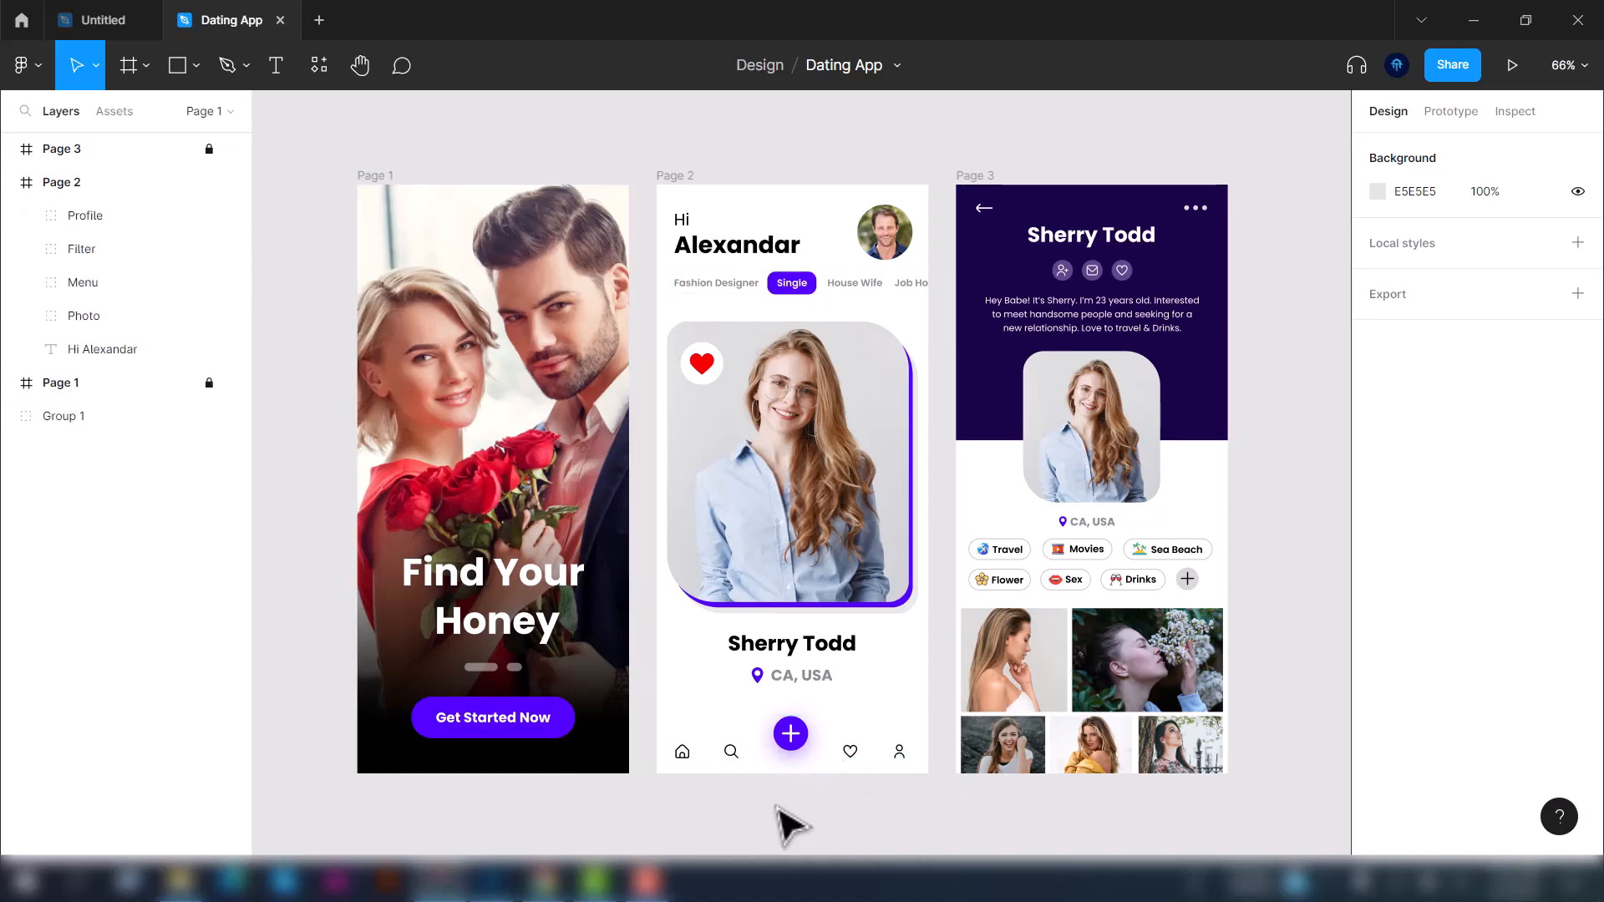
left_click(111, 280)
scroll(877, 735, "down", 3)
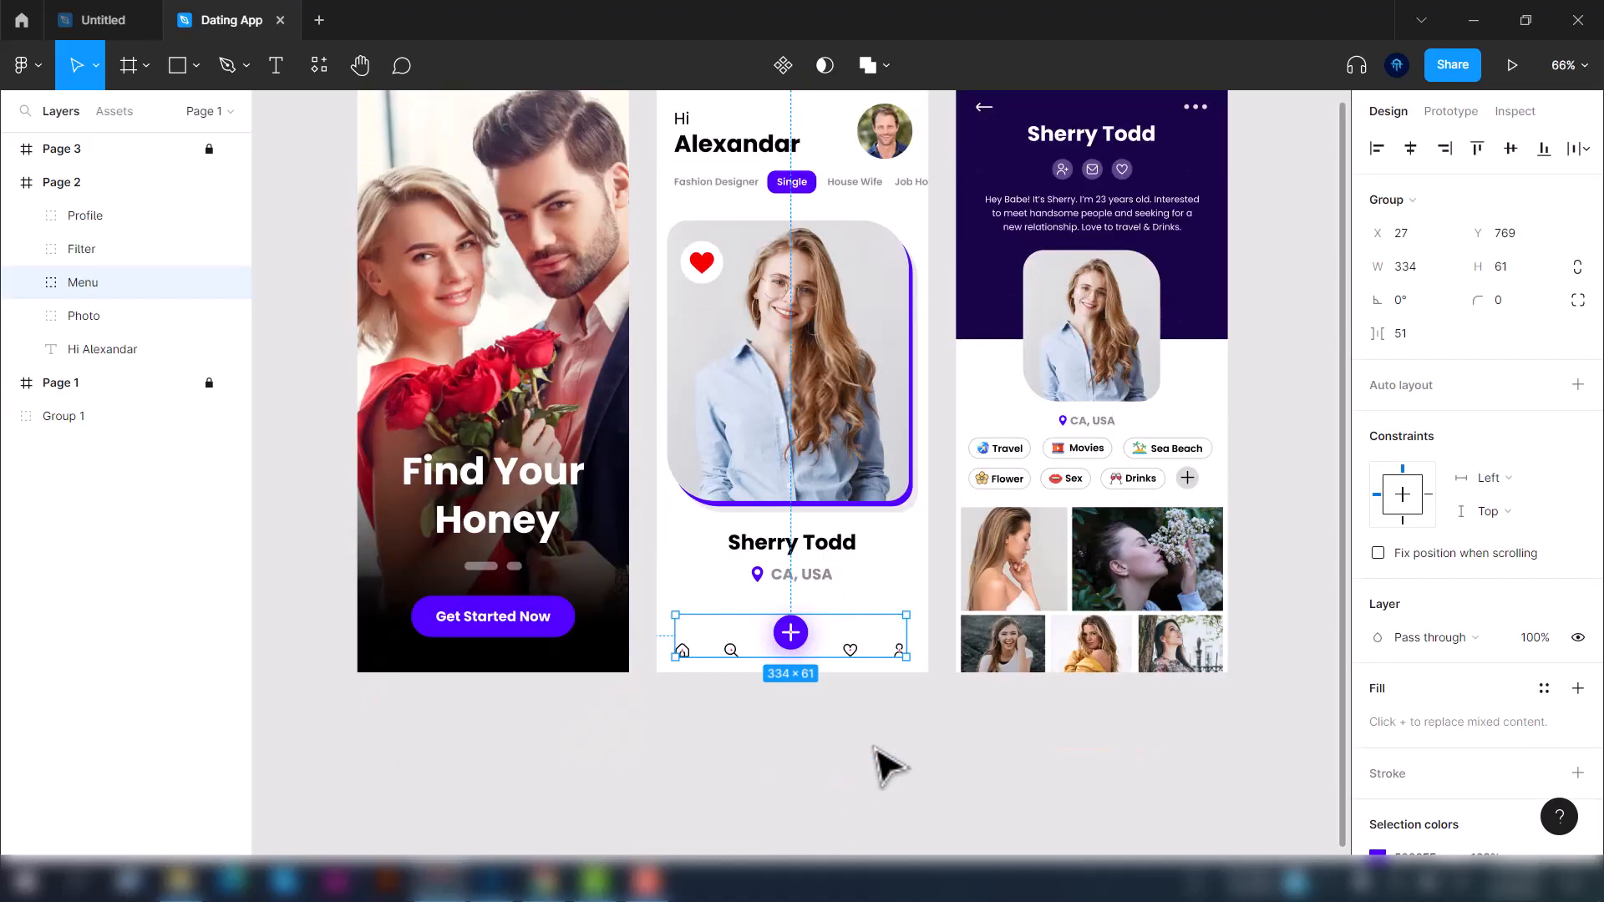
scroll(873, 610, "up", 3)
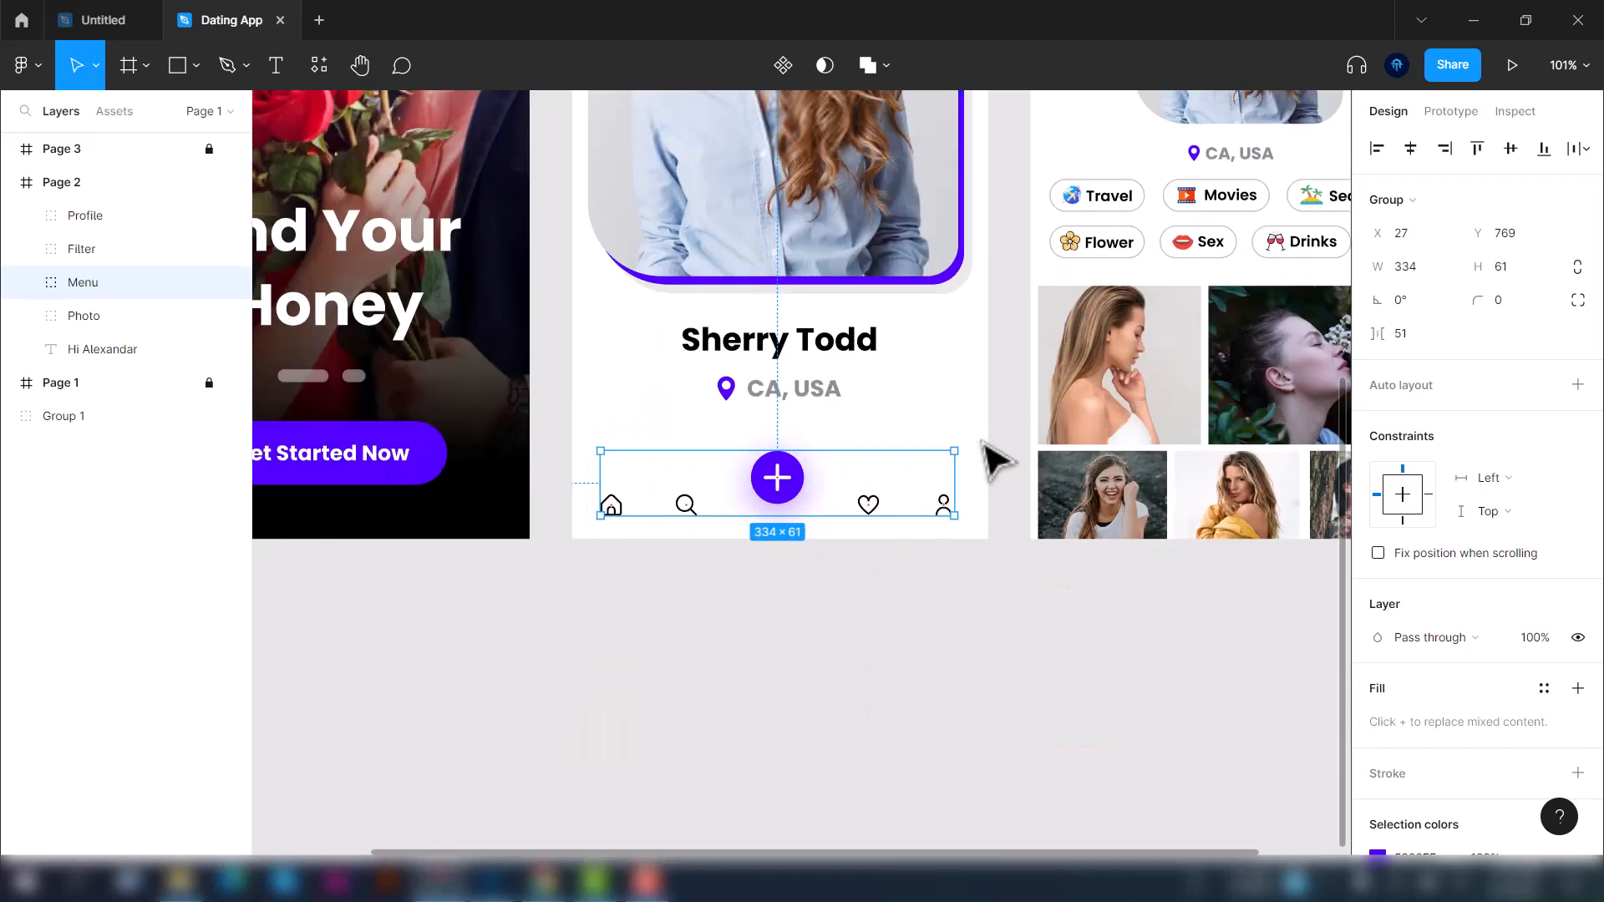
right_click(96, 285)
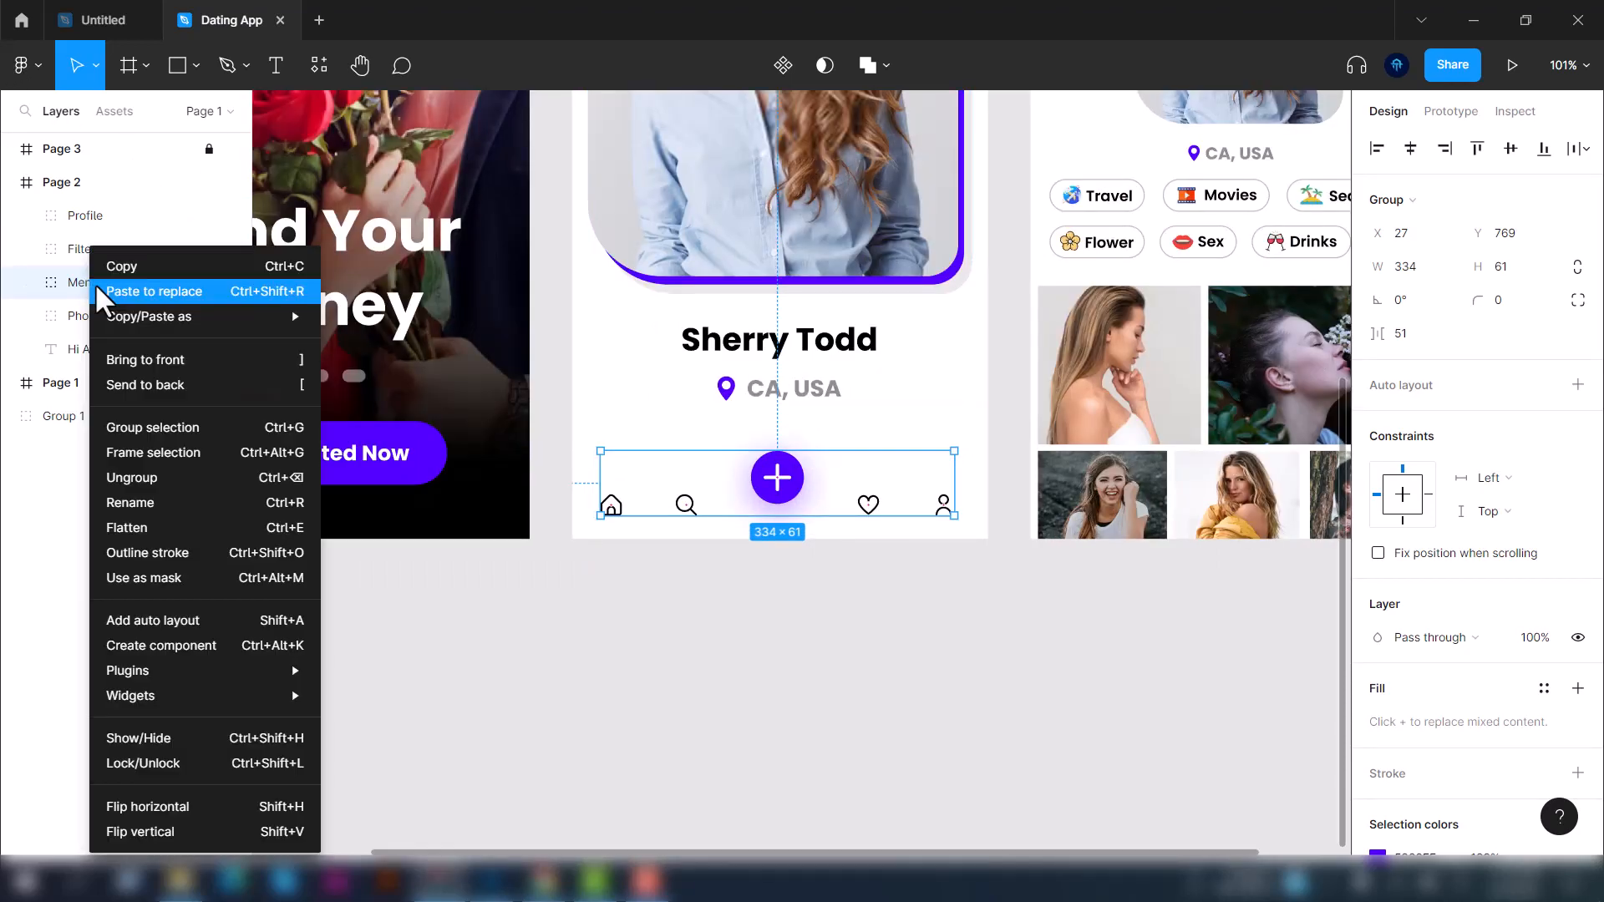
left_click(183, 645)
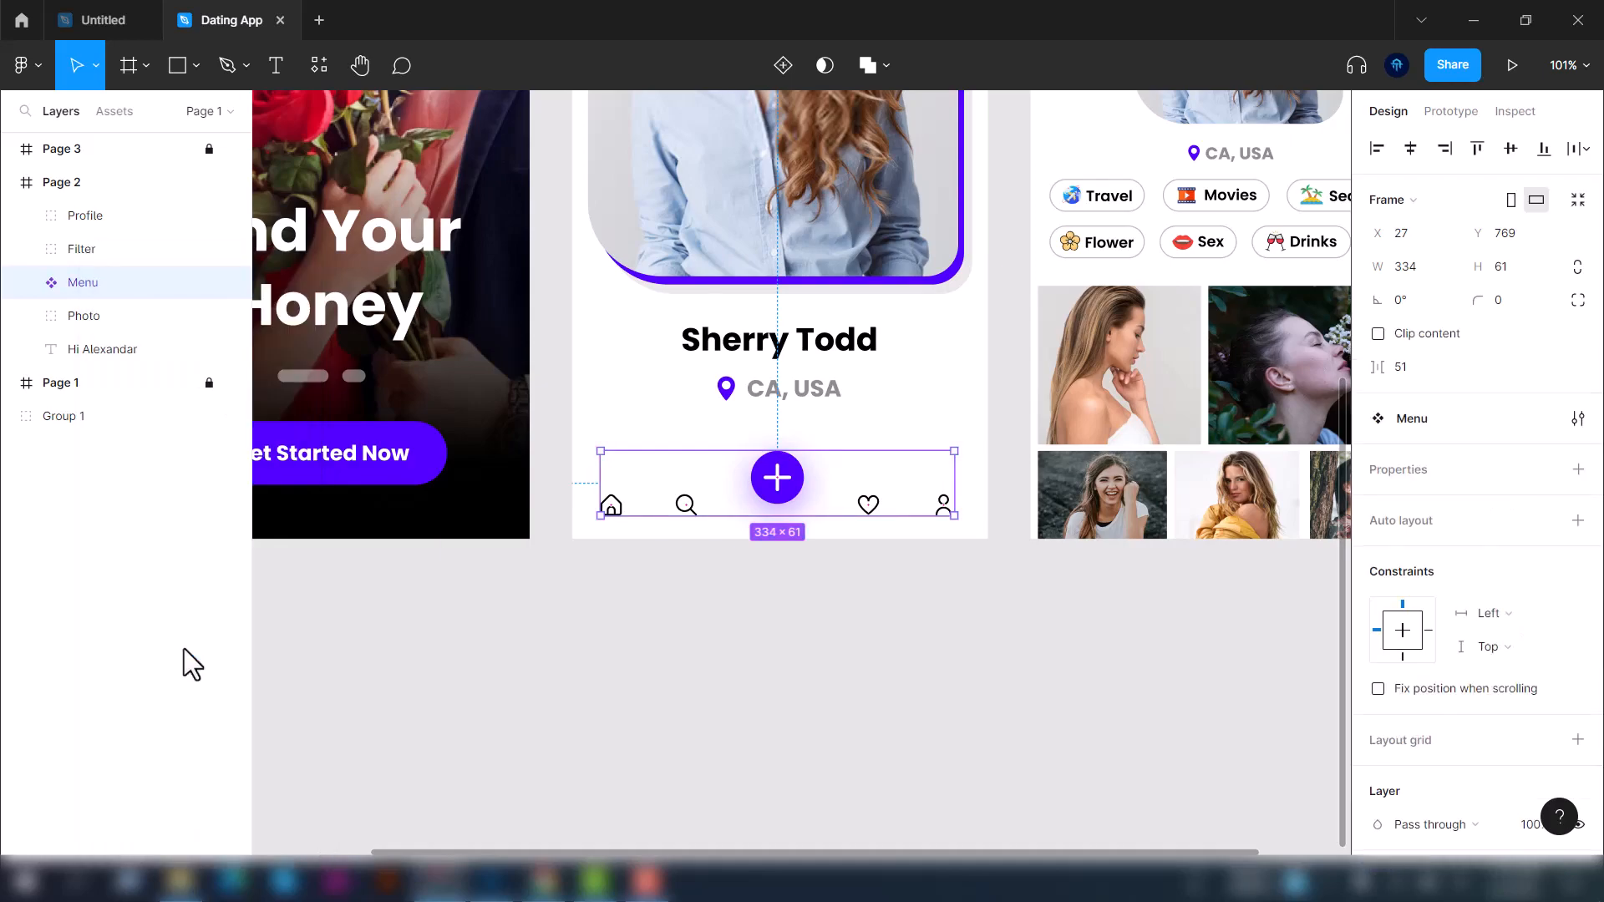
Hide the Profile layer on Page 2
left_click(343, 634)
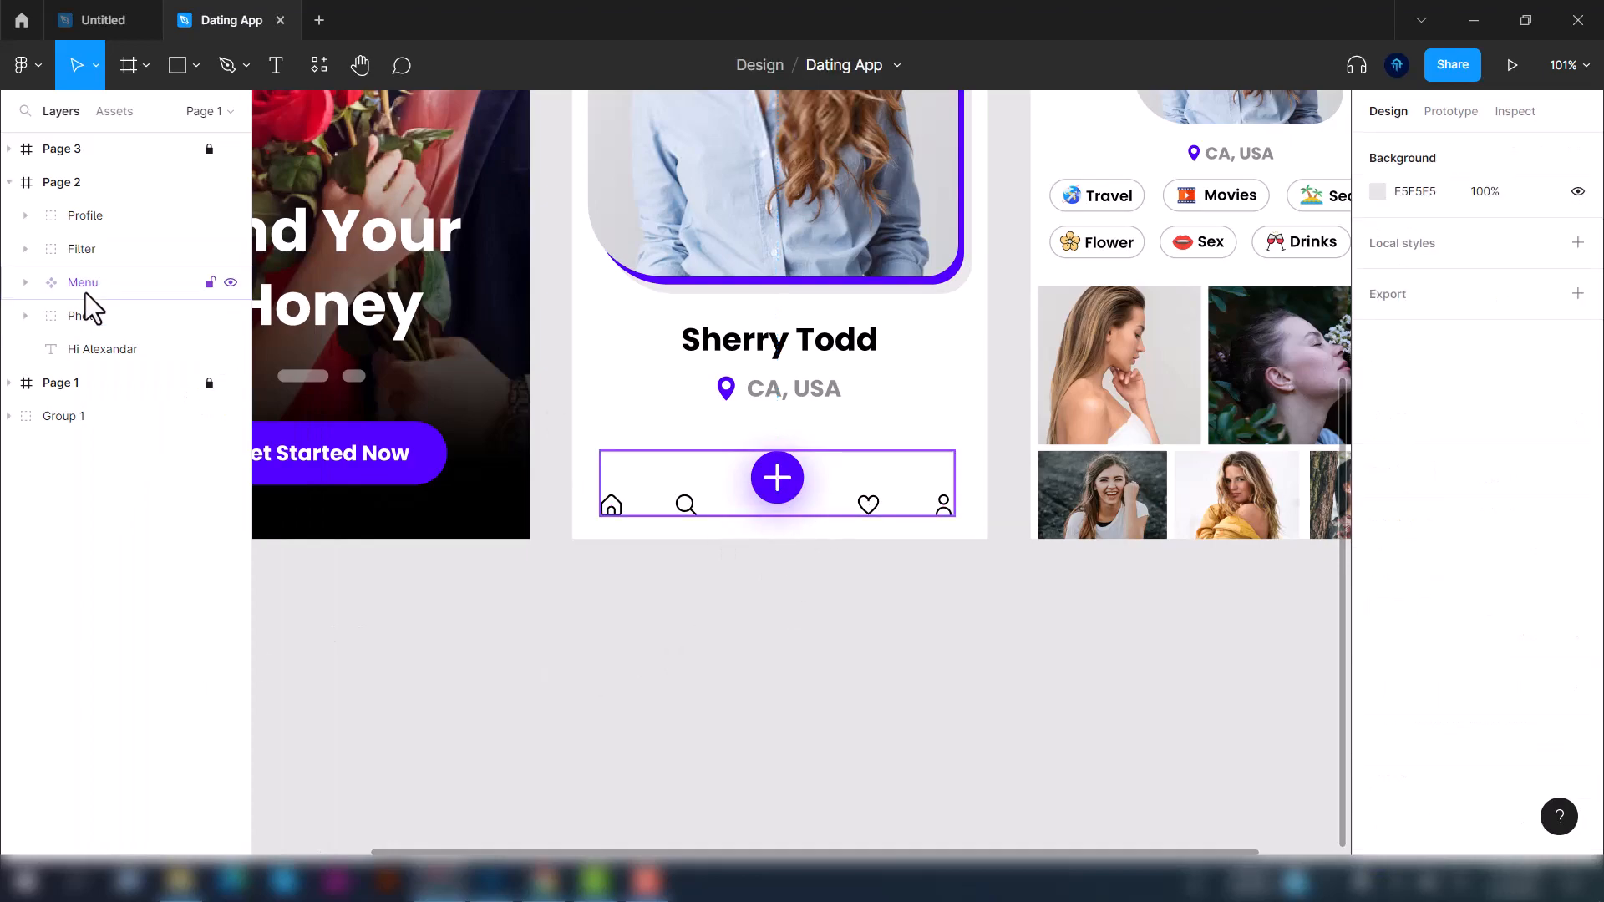
left_click(52, 291)
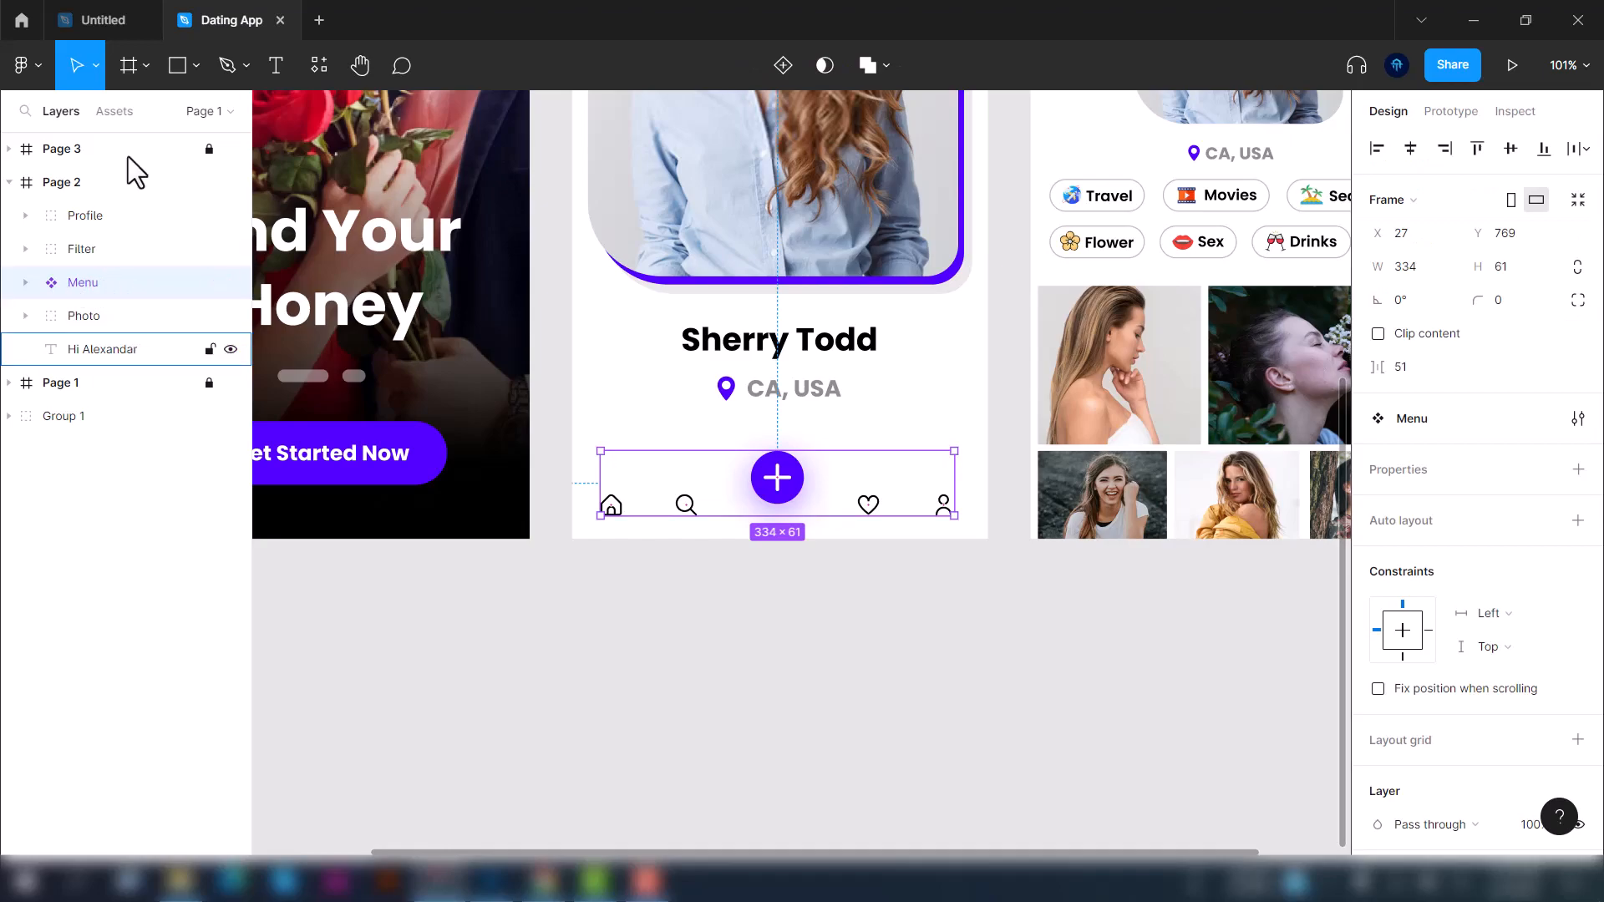
key("shift+1")
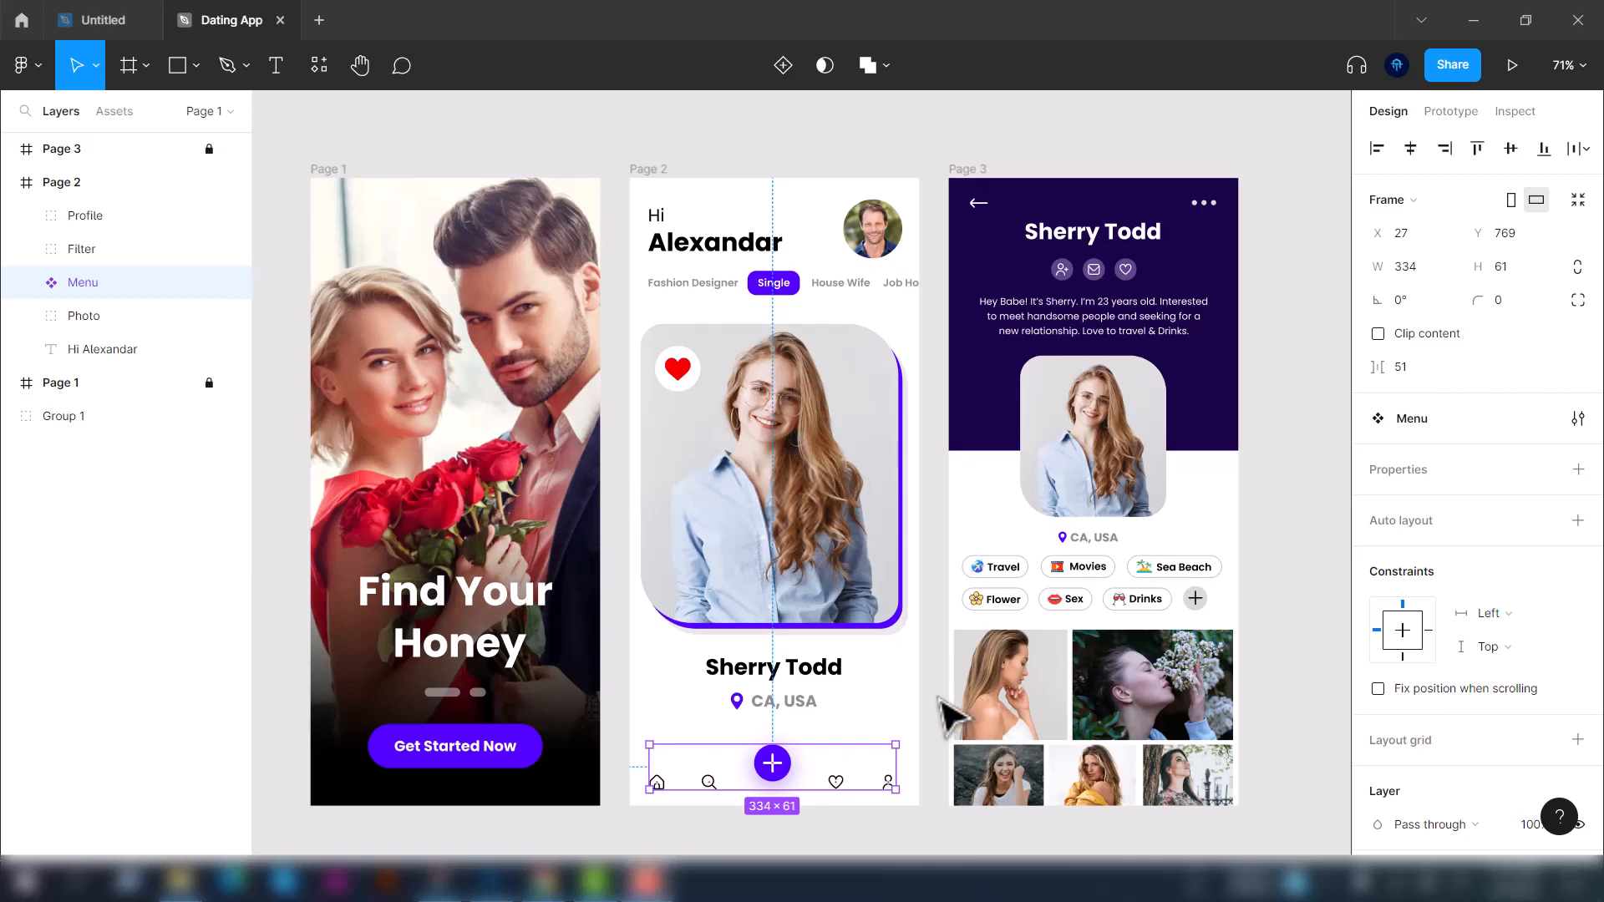
left_click(232, 218)
Duplicate the Menu component as an instance placed 64 px above the original
scroll(734, 665, "down", 1)
scroll(957, 703, "up", 1)
left_click(958, 704)
left_click(105, 284)
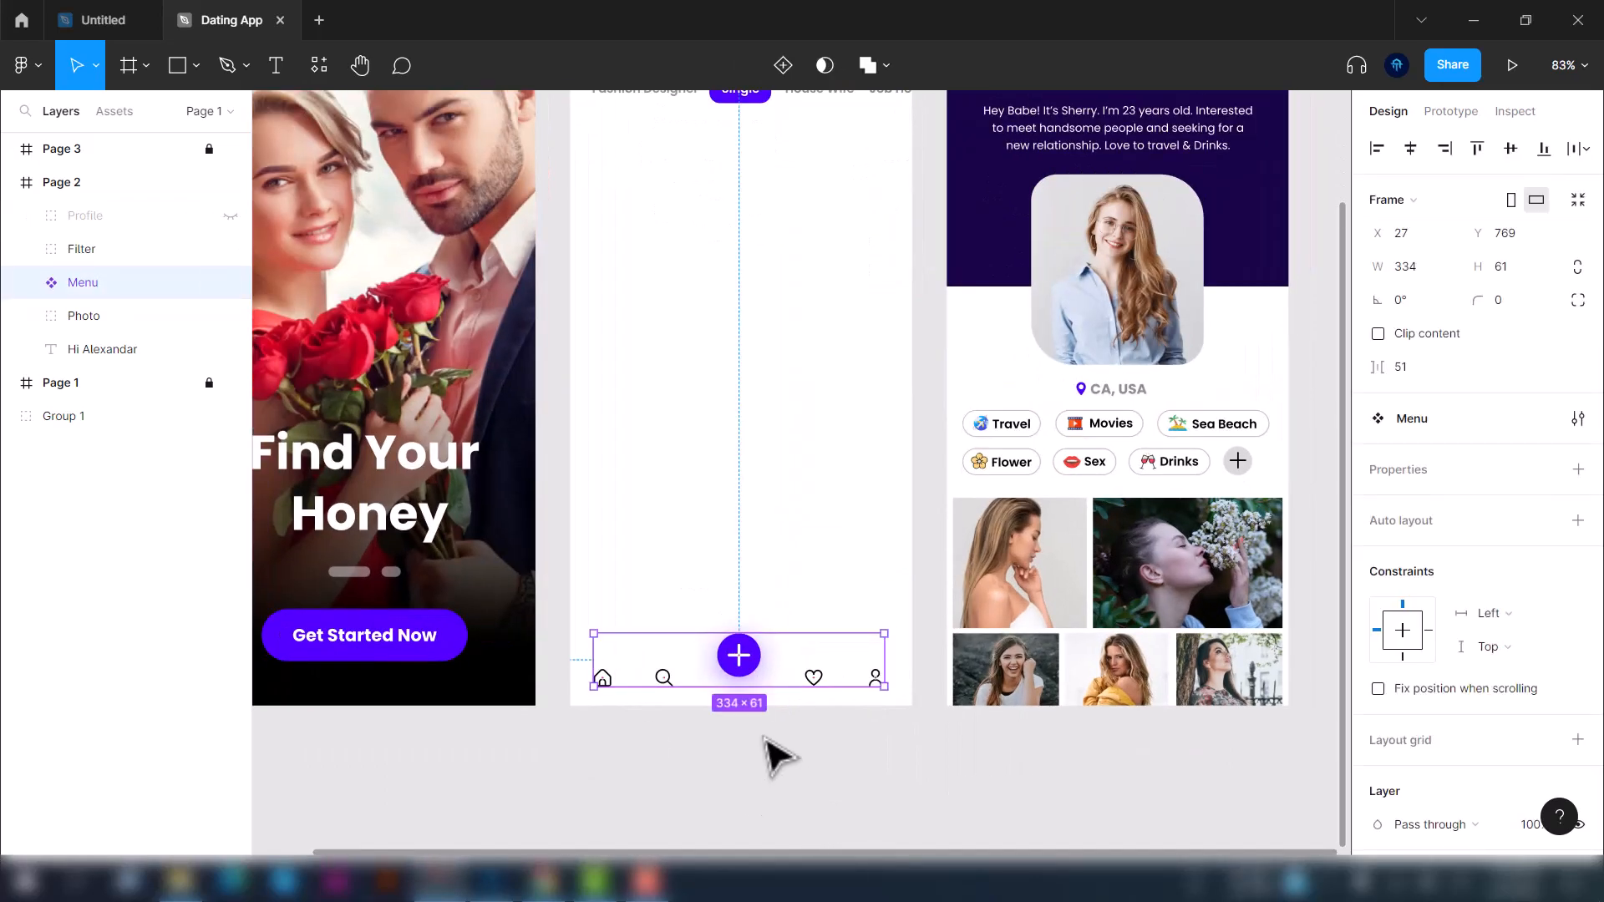
left_click_drag(770, 574, 770, 551)
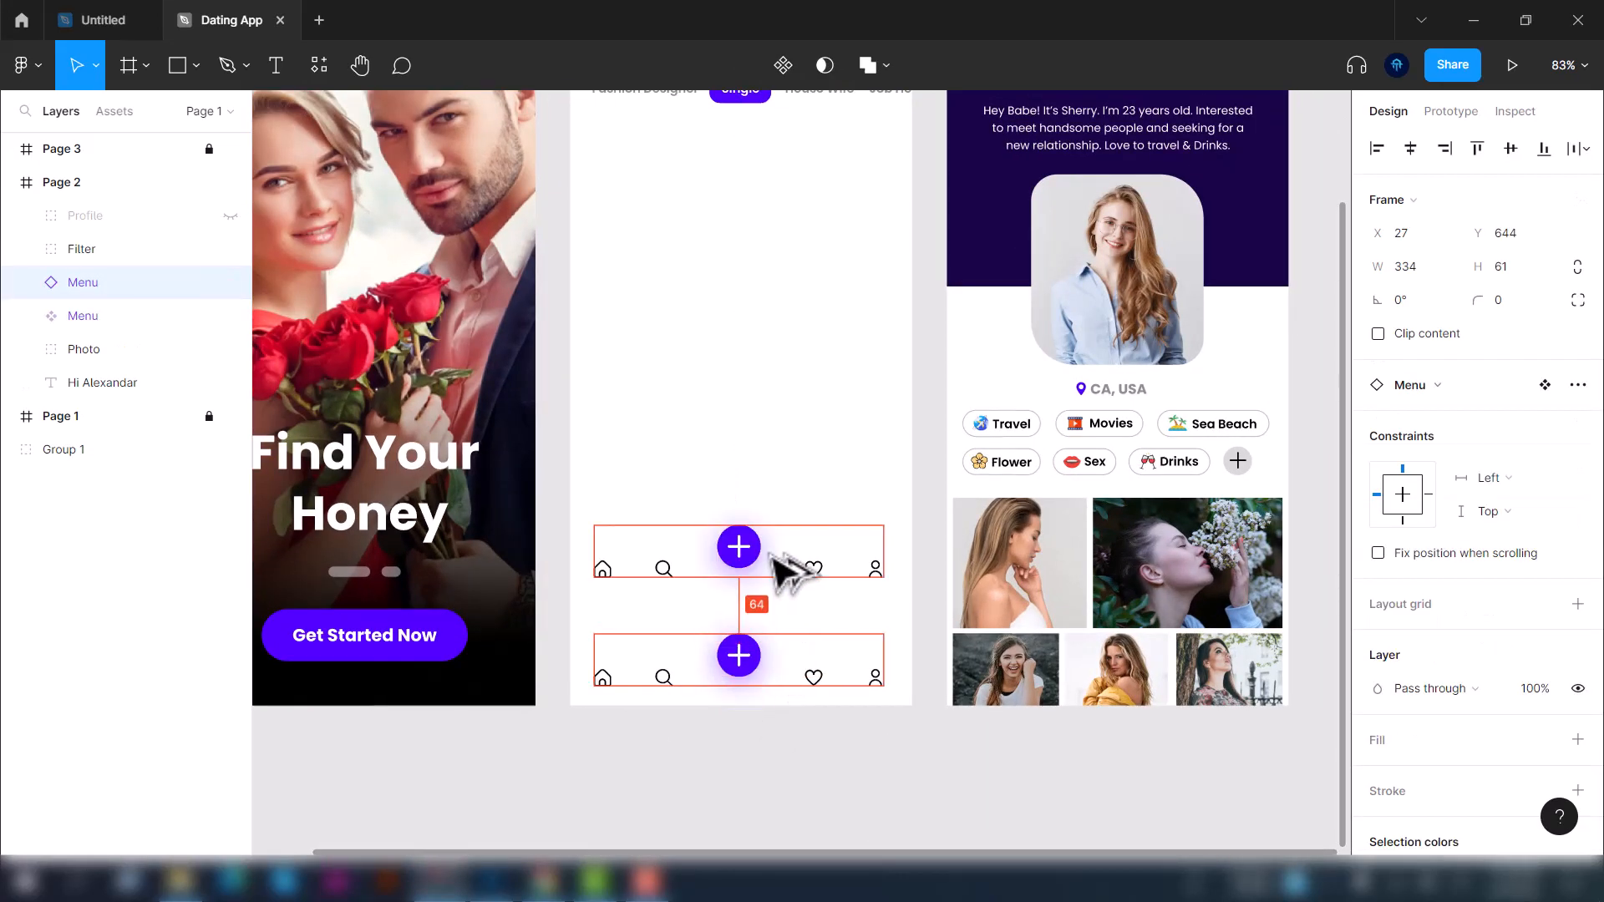
In the main Menu component, change the Add button's Ellipse 2 fill to red FF0000
left_click(78, 324)
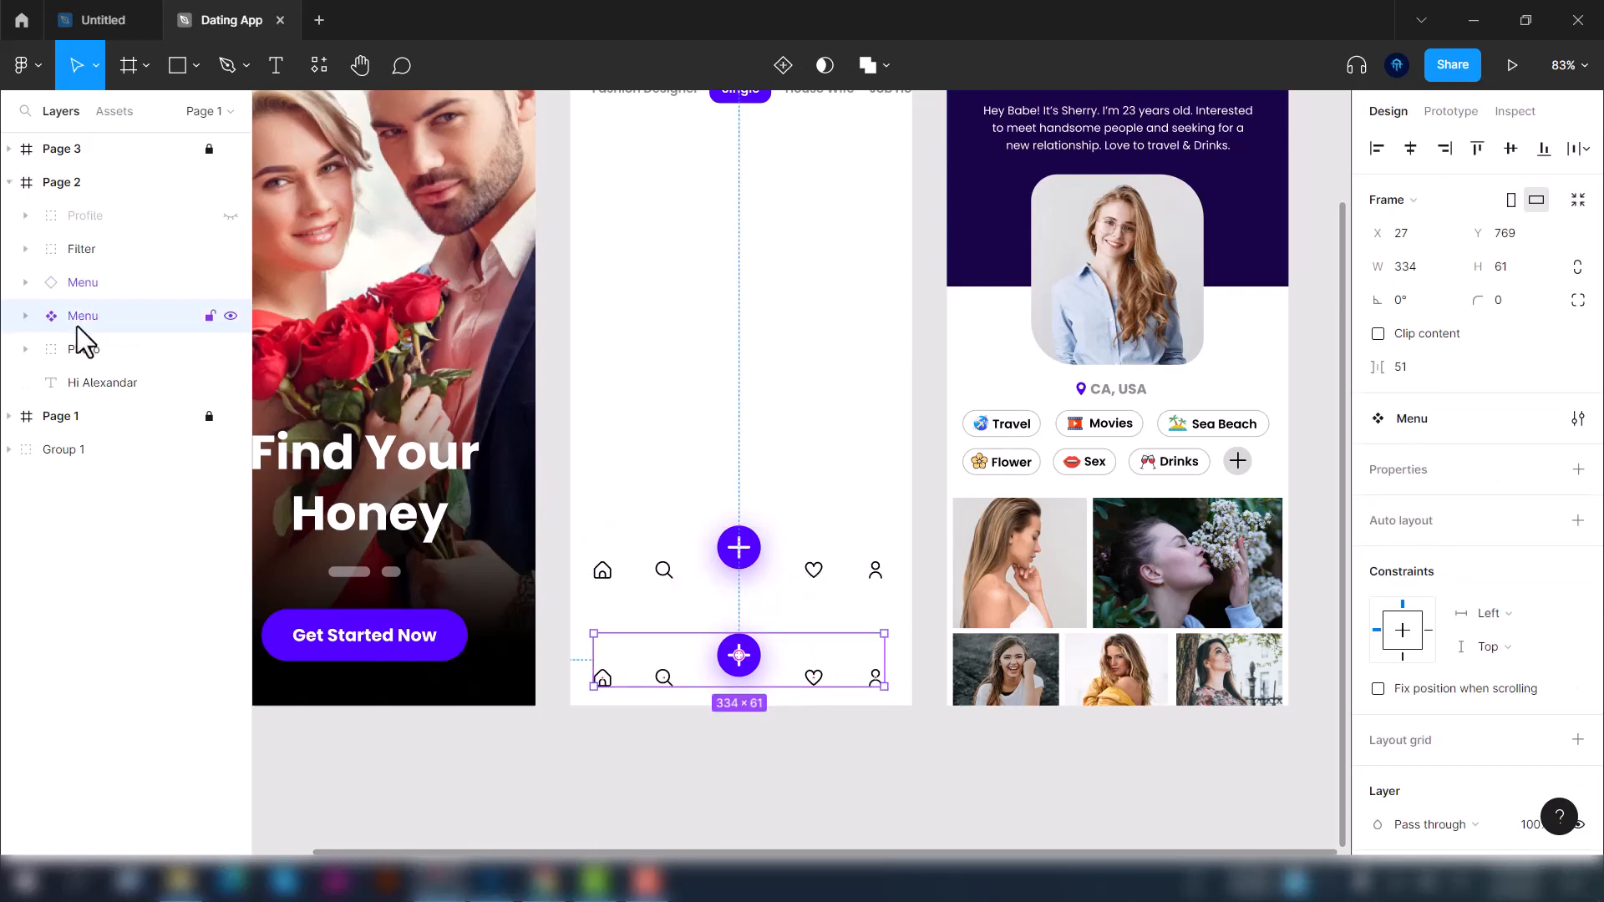
left_click(32, 316)
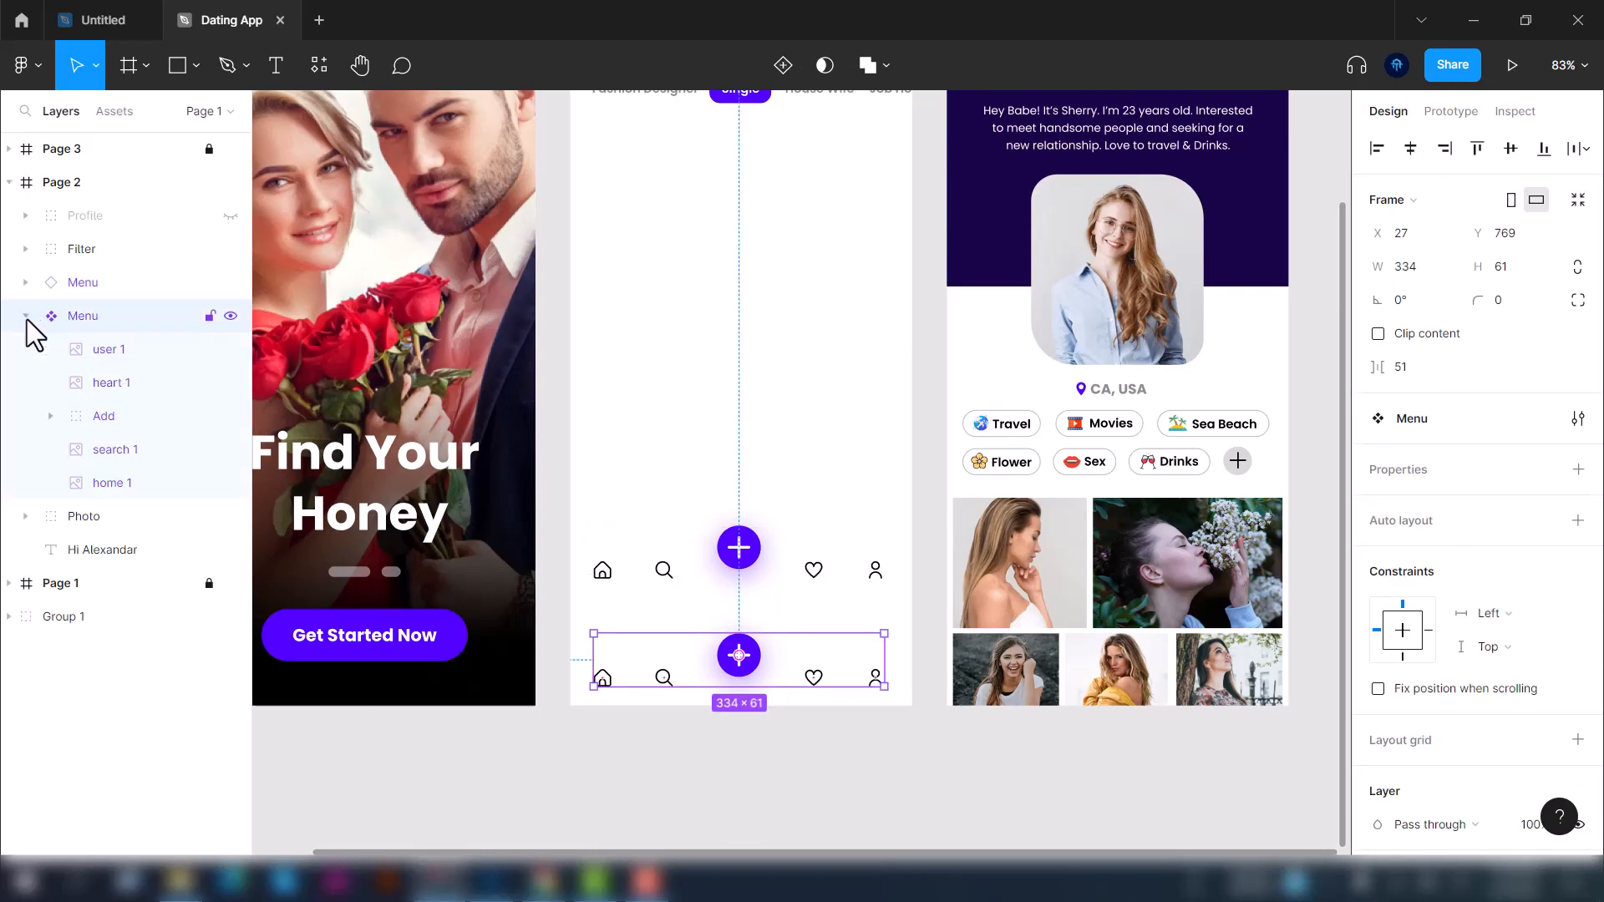
left_click(52, 417)
left_click(154, 488)
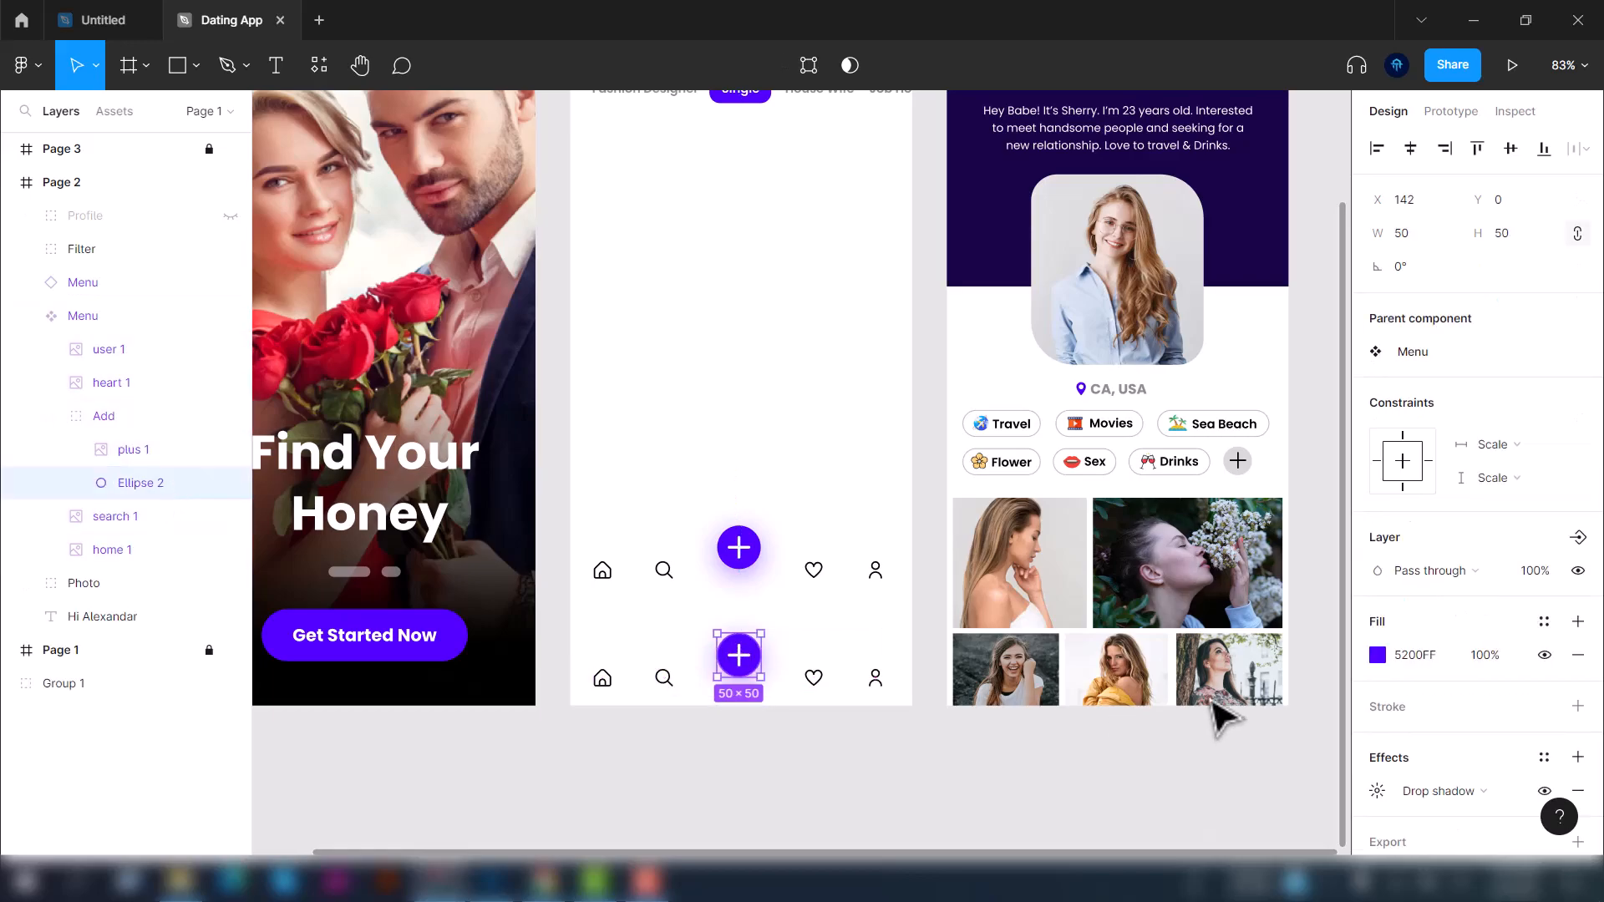
left_click(1377, 655)
left_click_drag(1297, 615, 1167, 615)
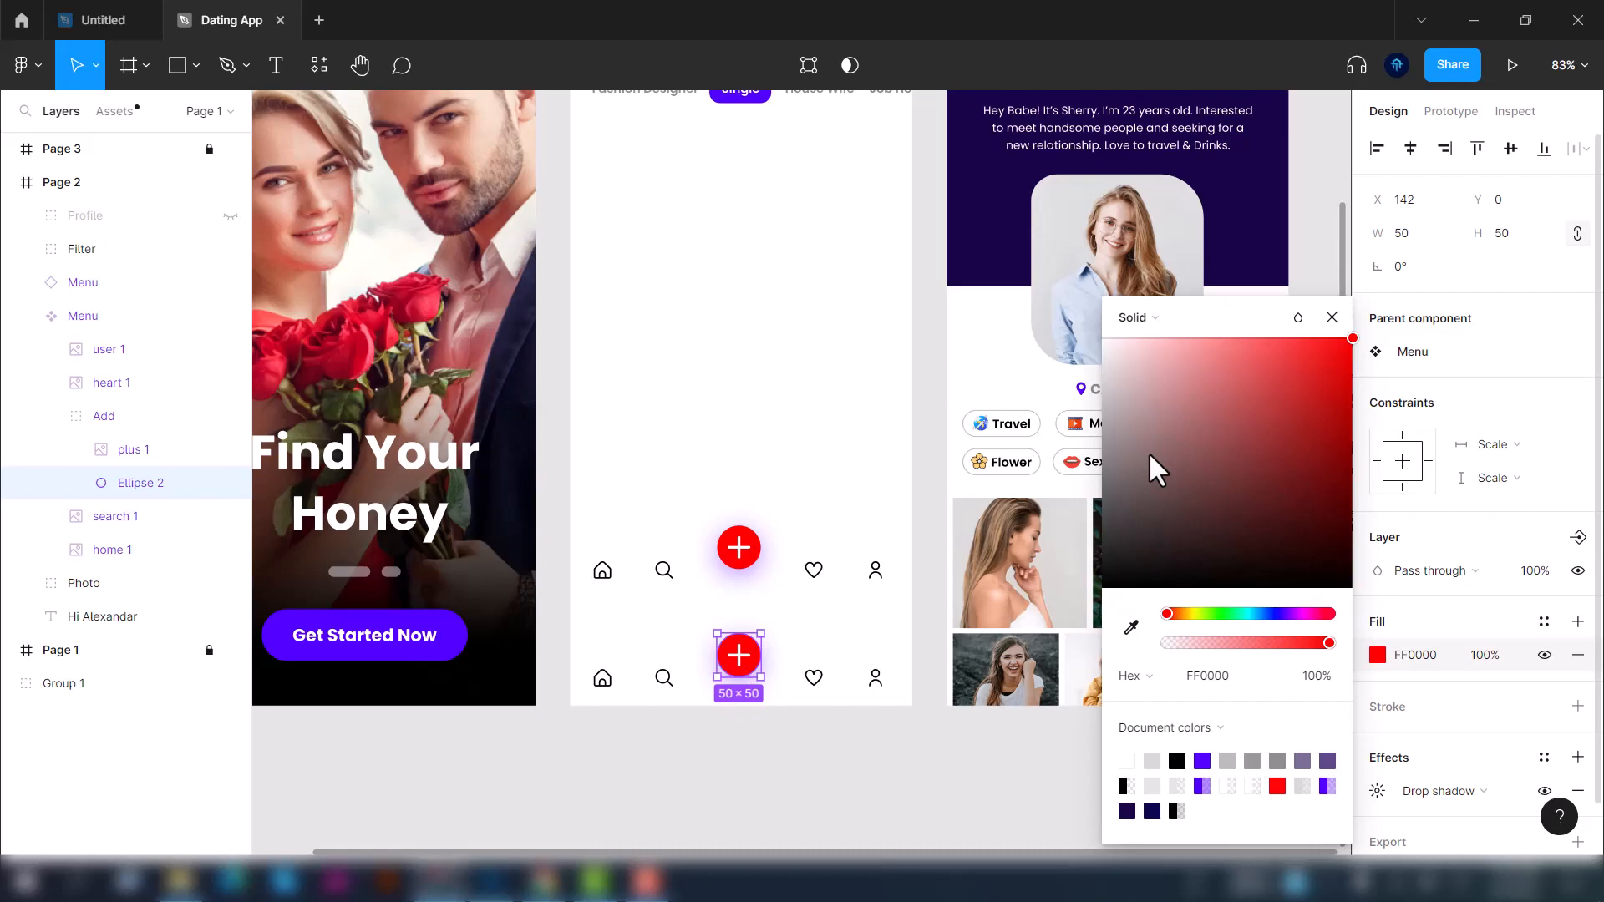
left_click(986, 764)
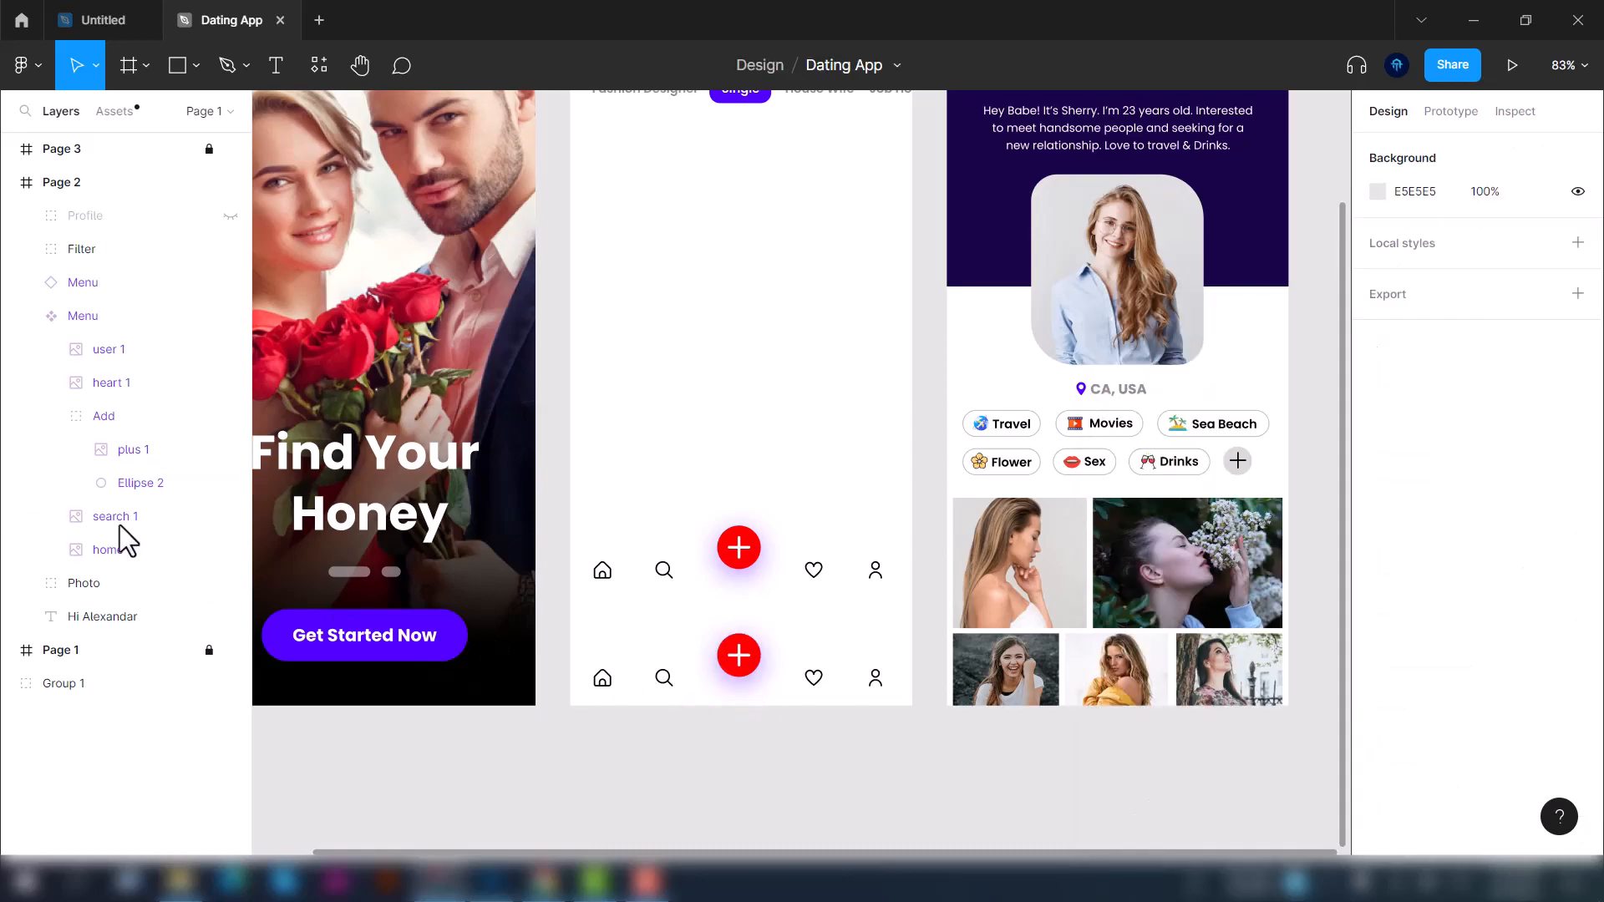
Detach the upper Menu instance from its component
left_click(26, 317)
left_click(79, 288)
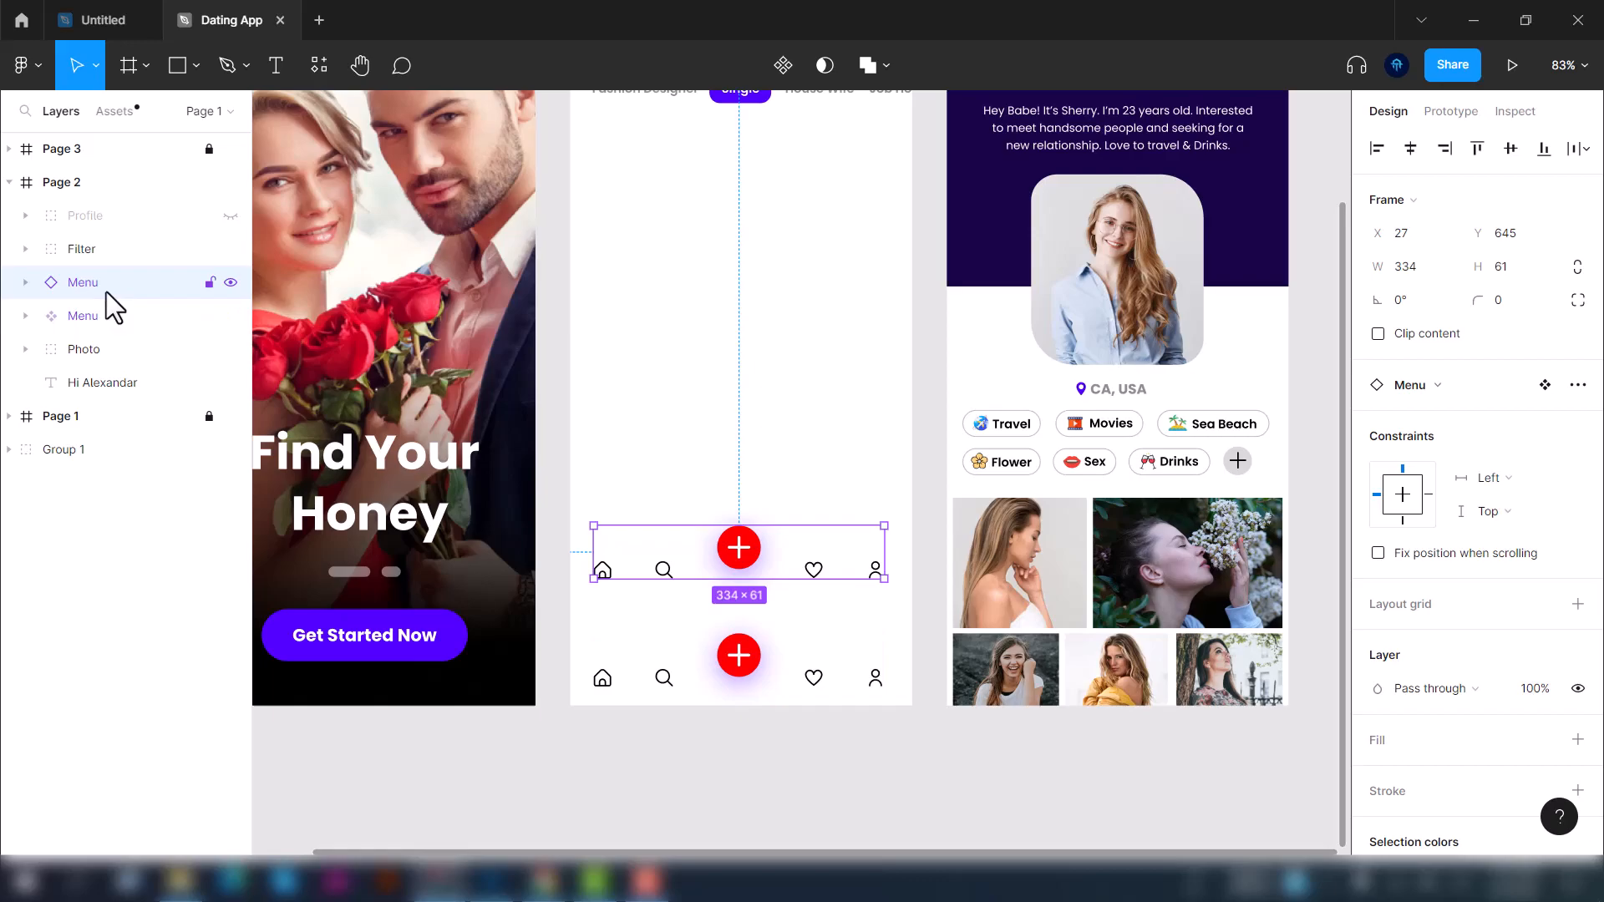
right_click(110, 281)
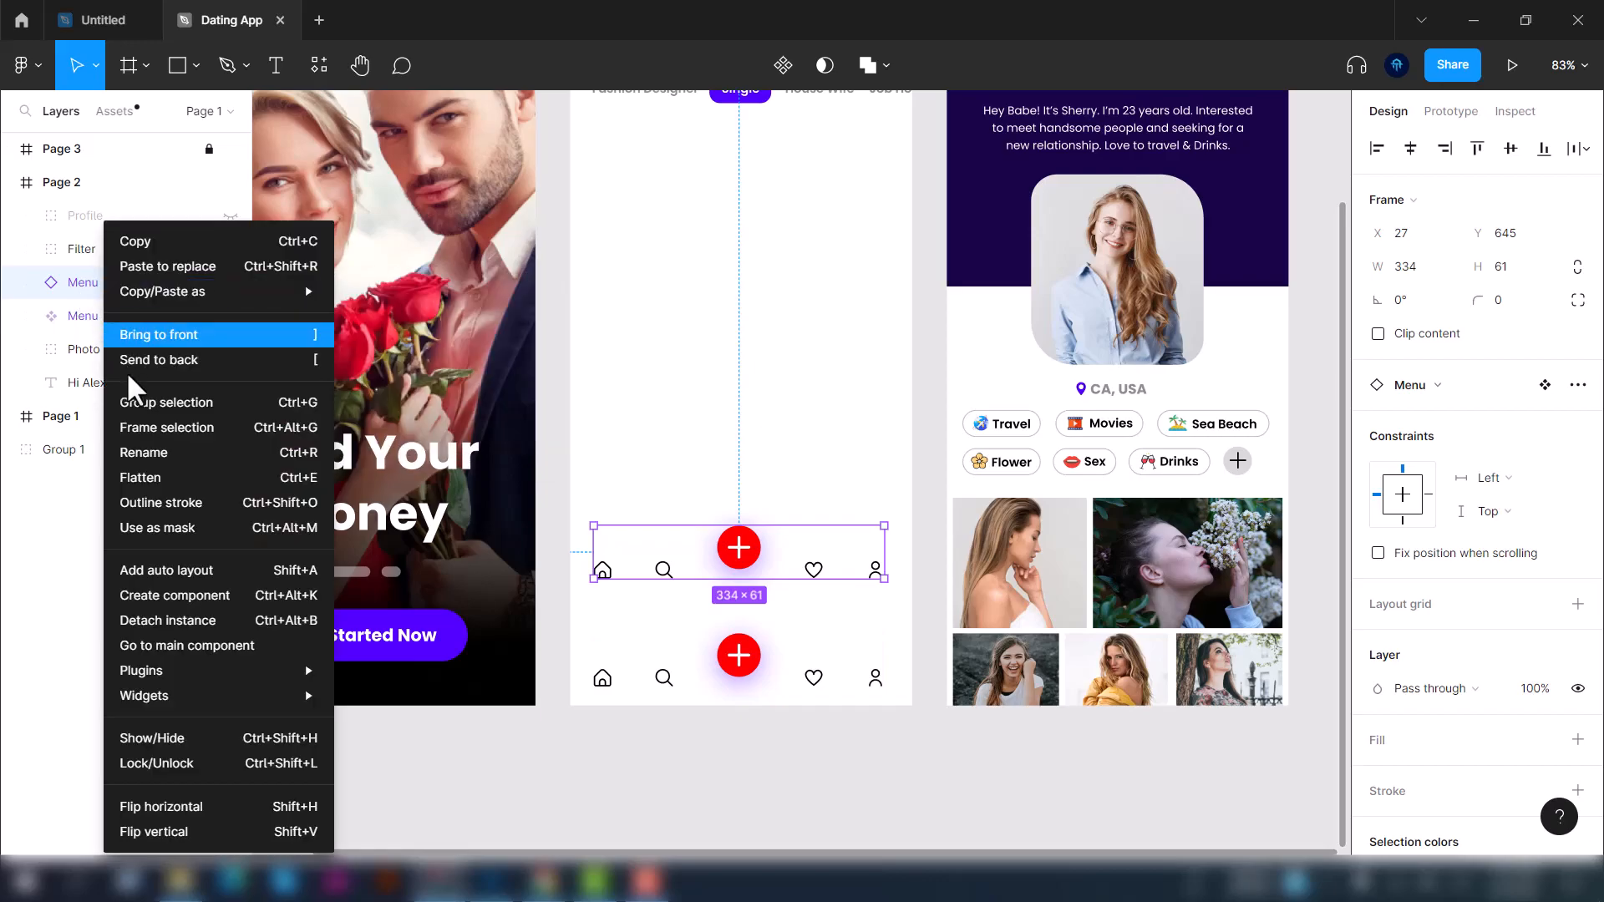
left_click(167, 620)
Set the main Menu component's Ellipse 2 fill to purple 7000FF
left_click(25, 283)
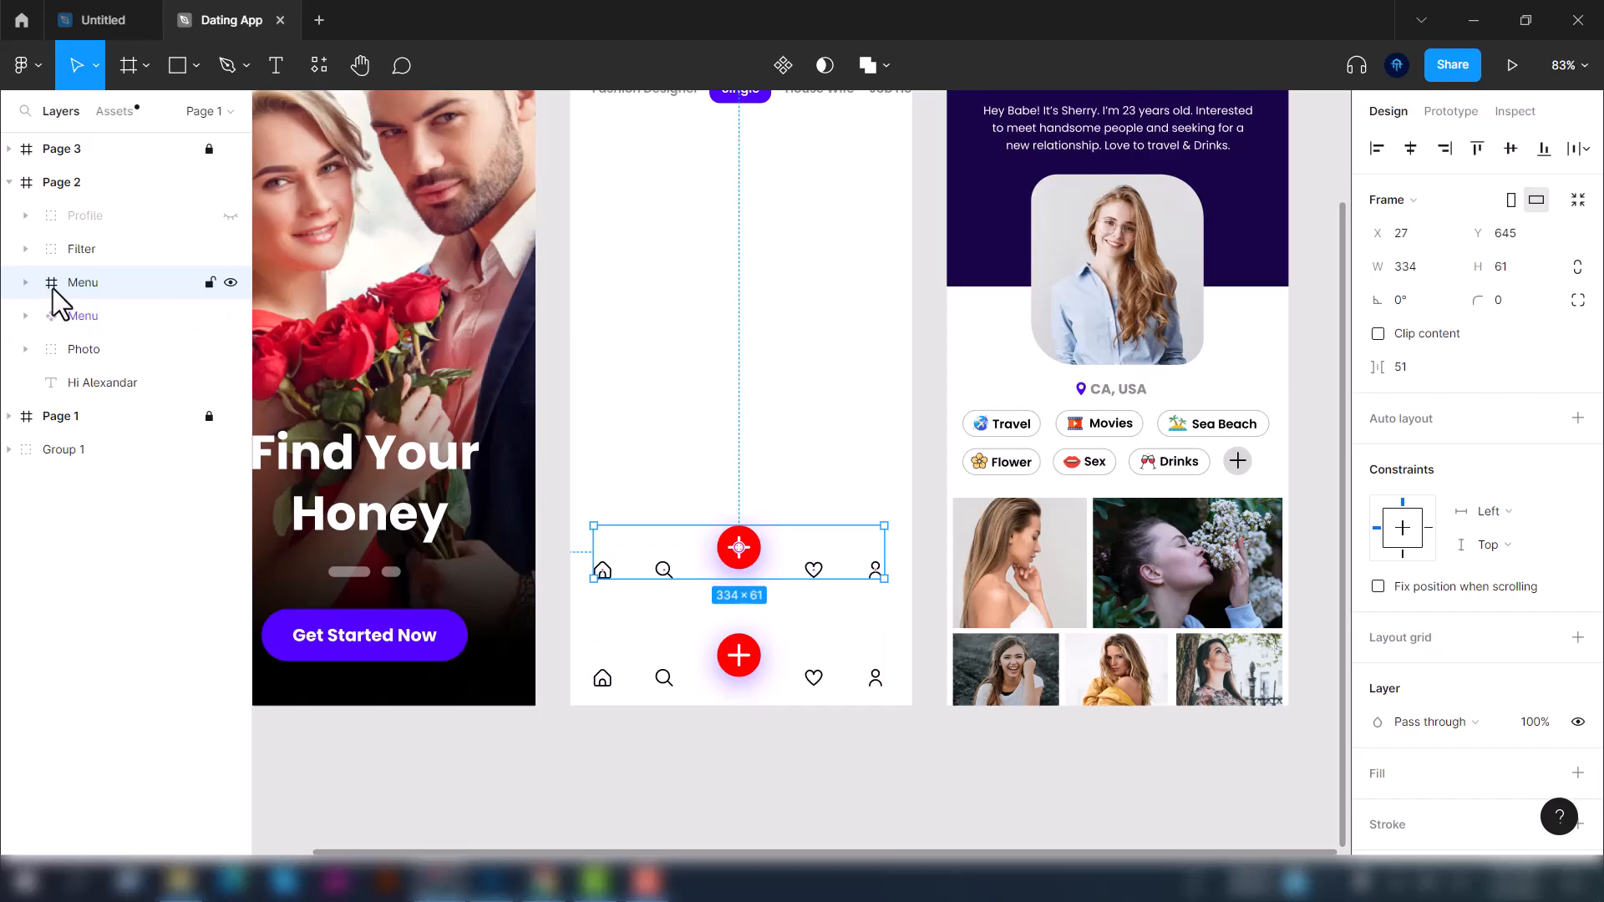
left_click(26, 316)
left_click(130, 483)
left_click(1378, 655)
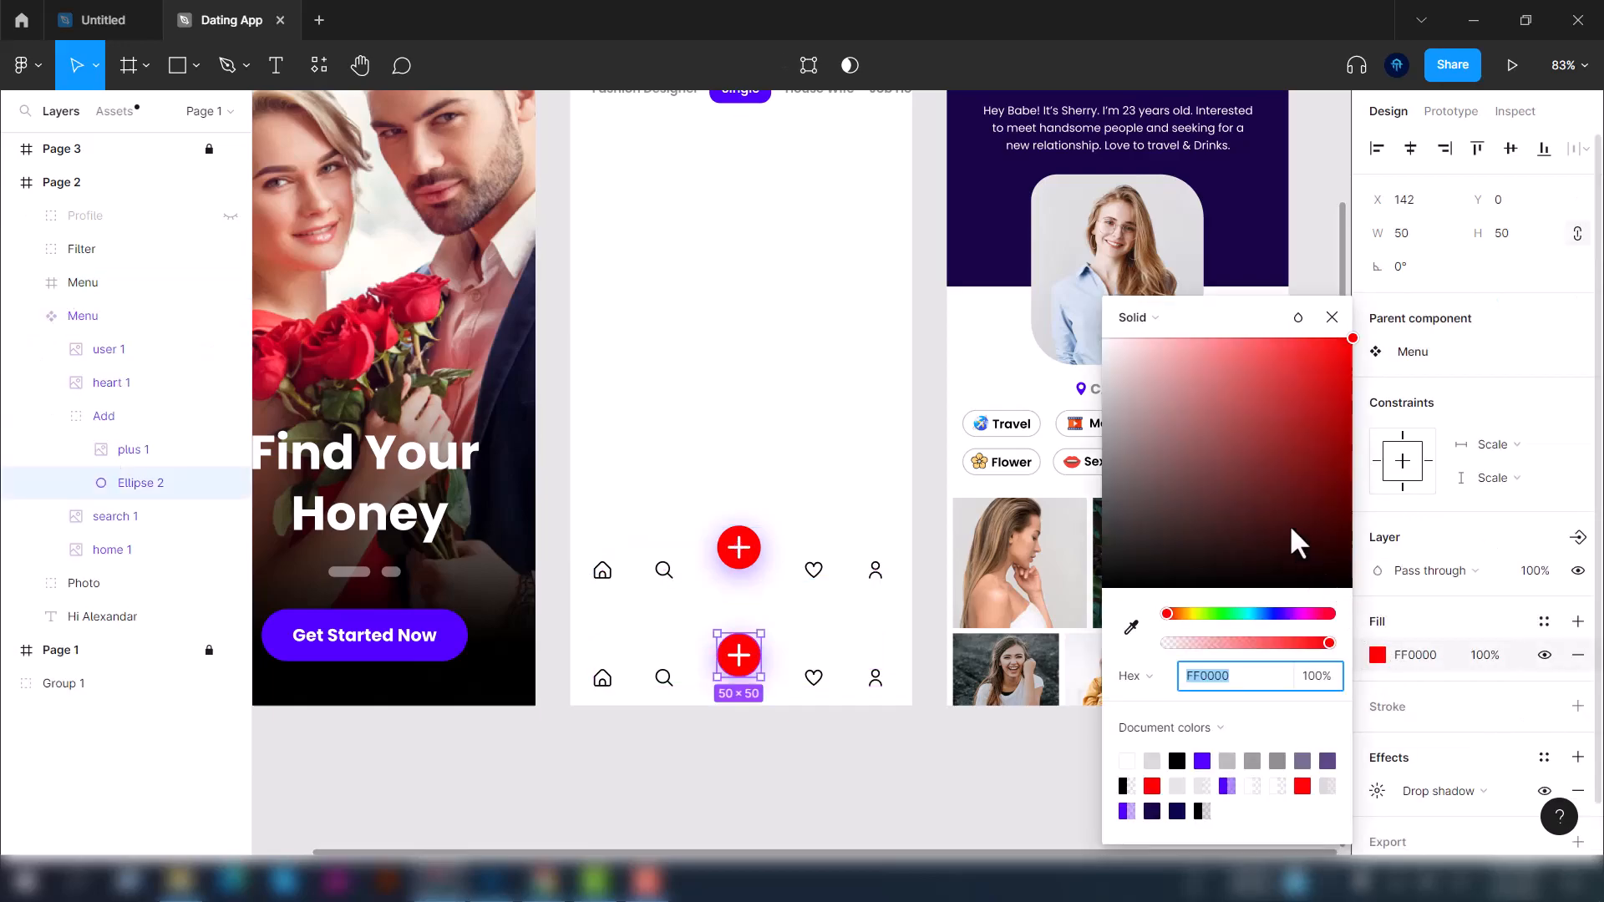
left_click_drag(1278, 615, 1298, 615)
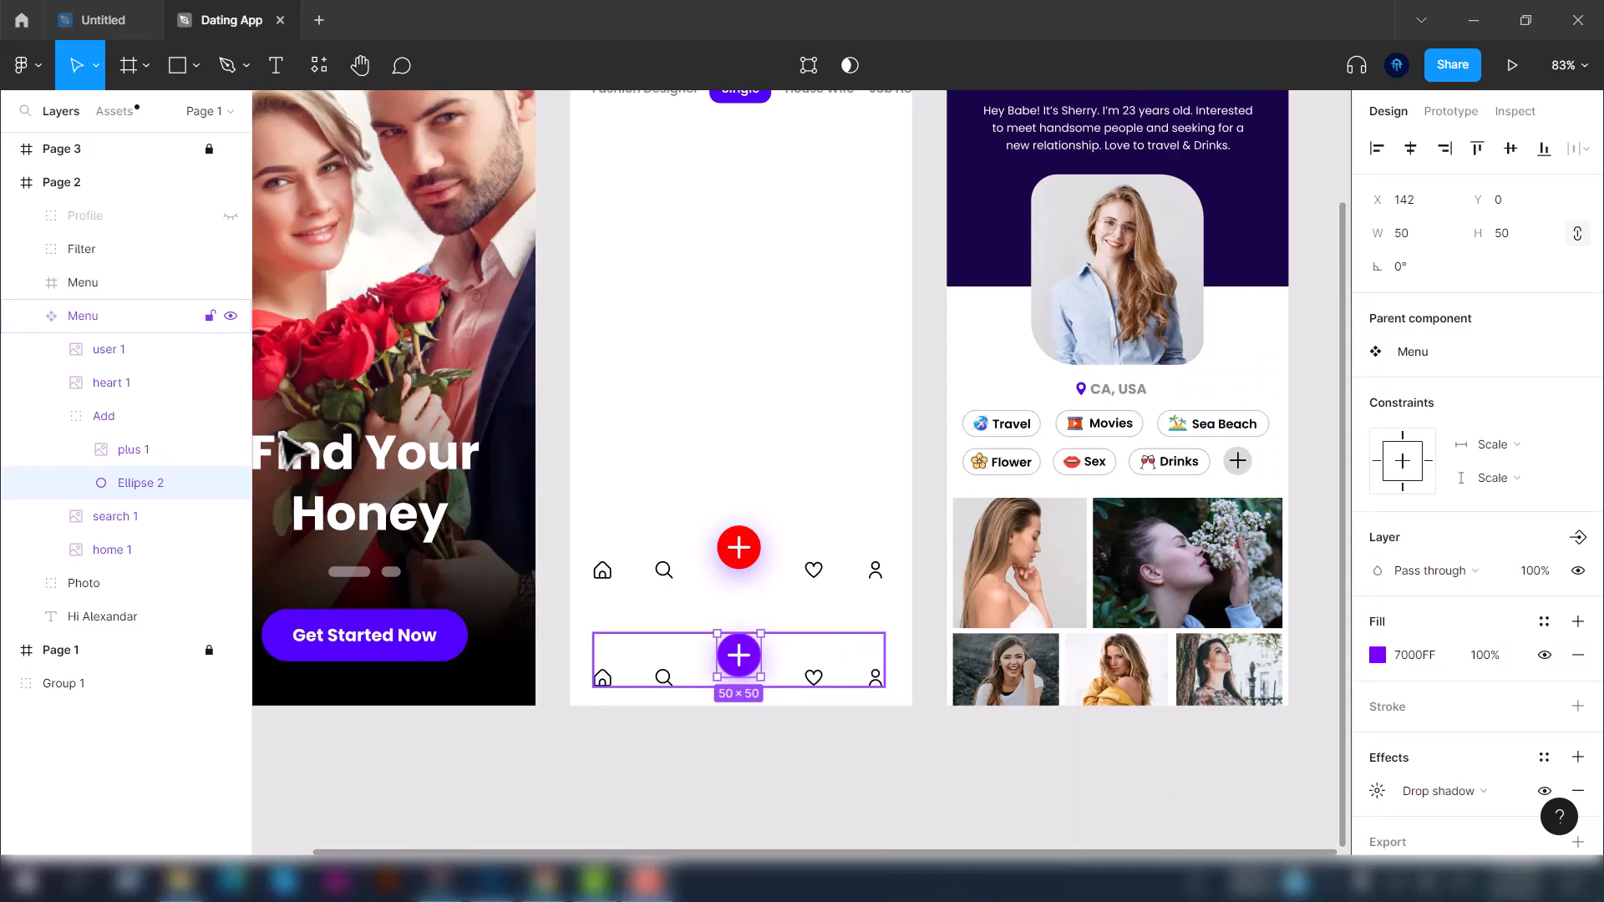
Compare the detached Menu frame with the Menu component on Page 2
left_click(99, 289)
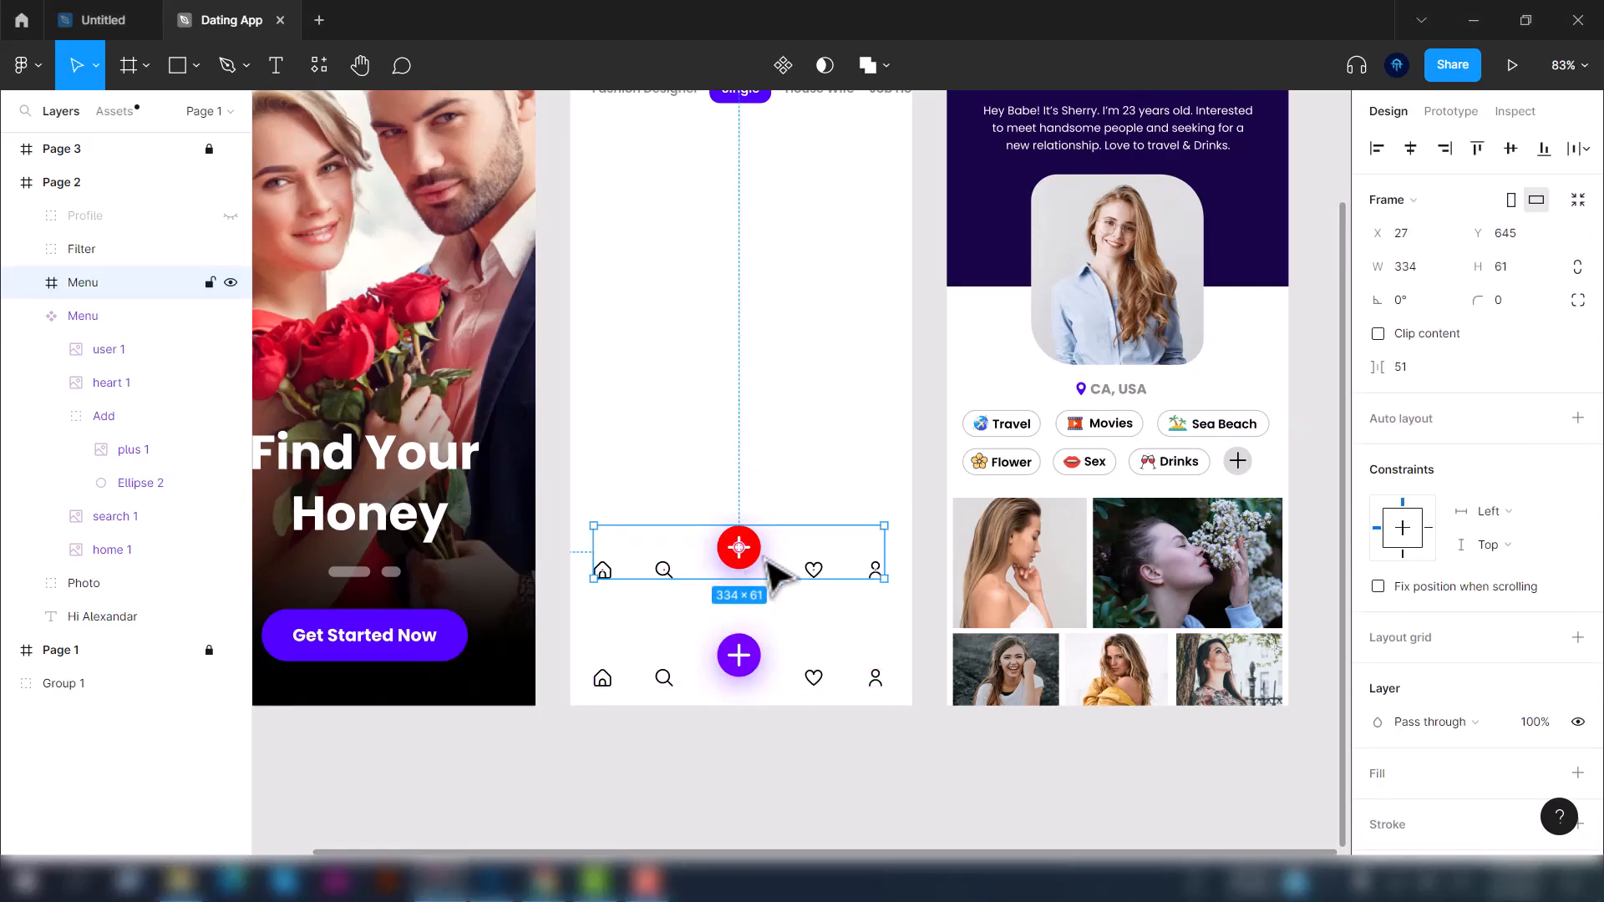
left_click(788, 780)
scroll(777, 765, "down", 3)
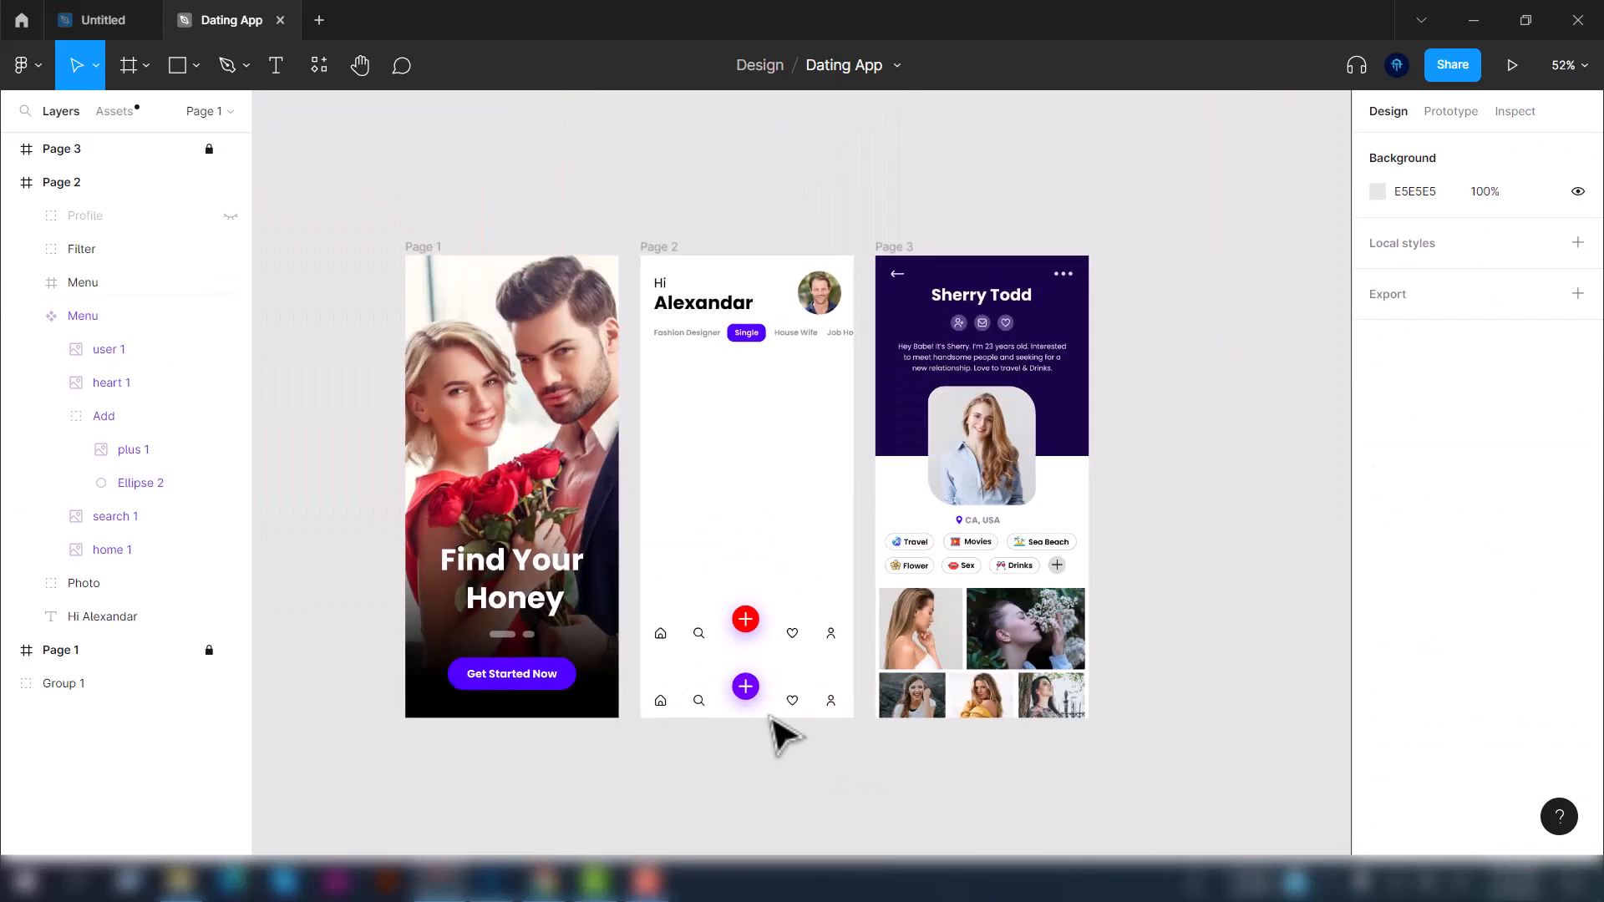
scroll(777, 736, "up", 2)
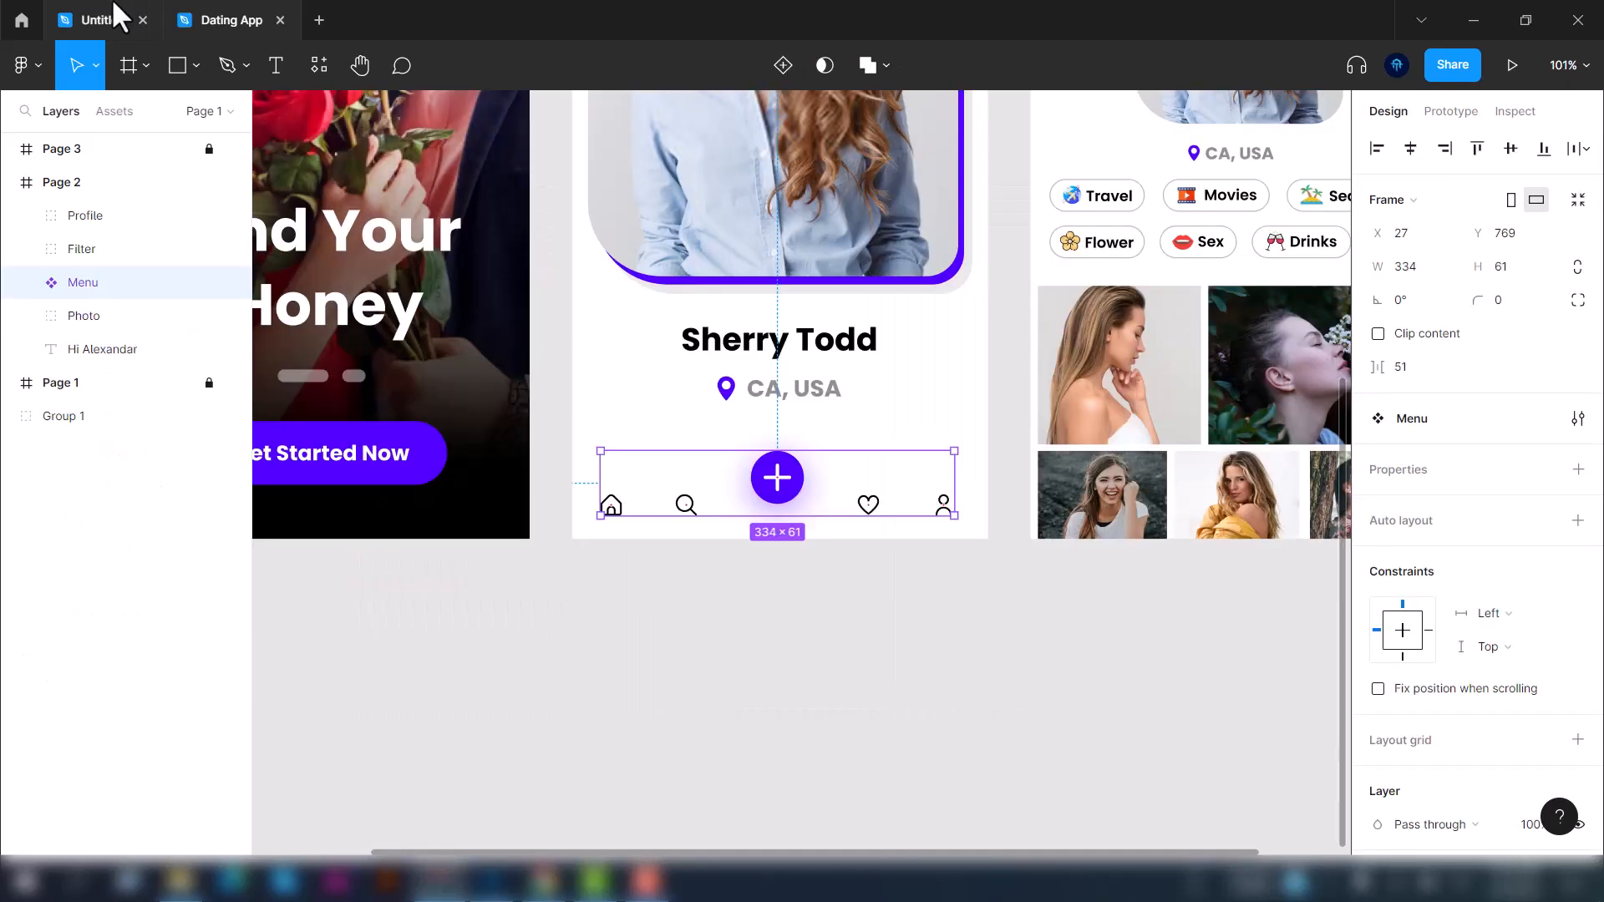
Publish the Menu component to the team library
left_click(114, 10)
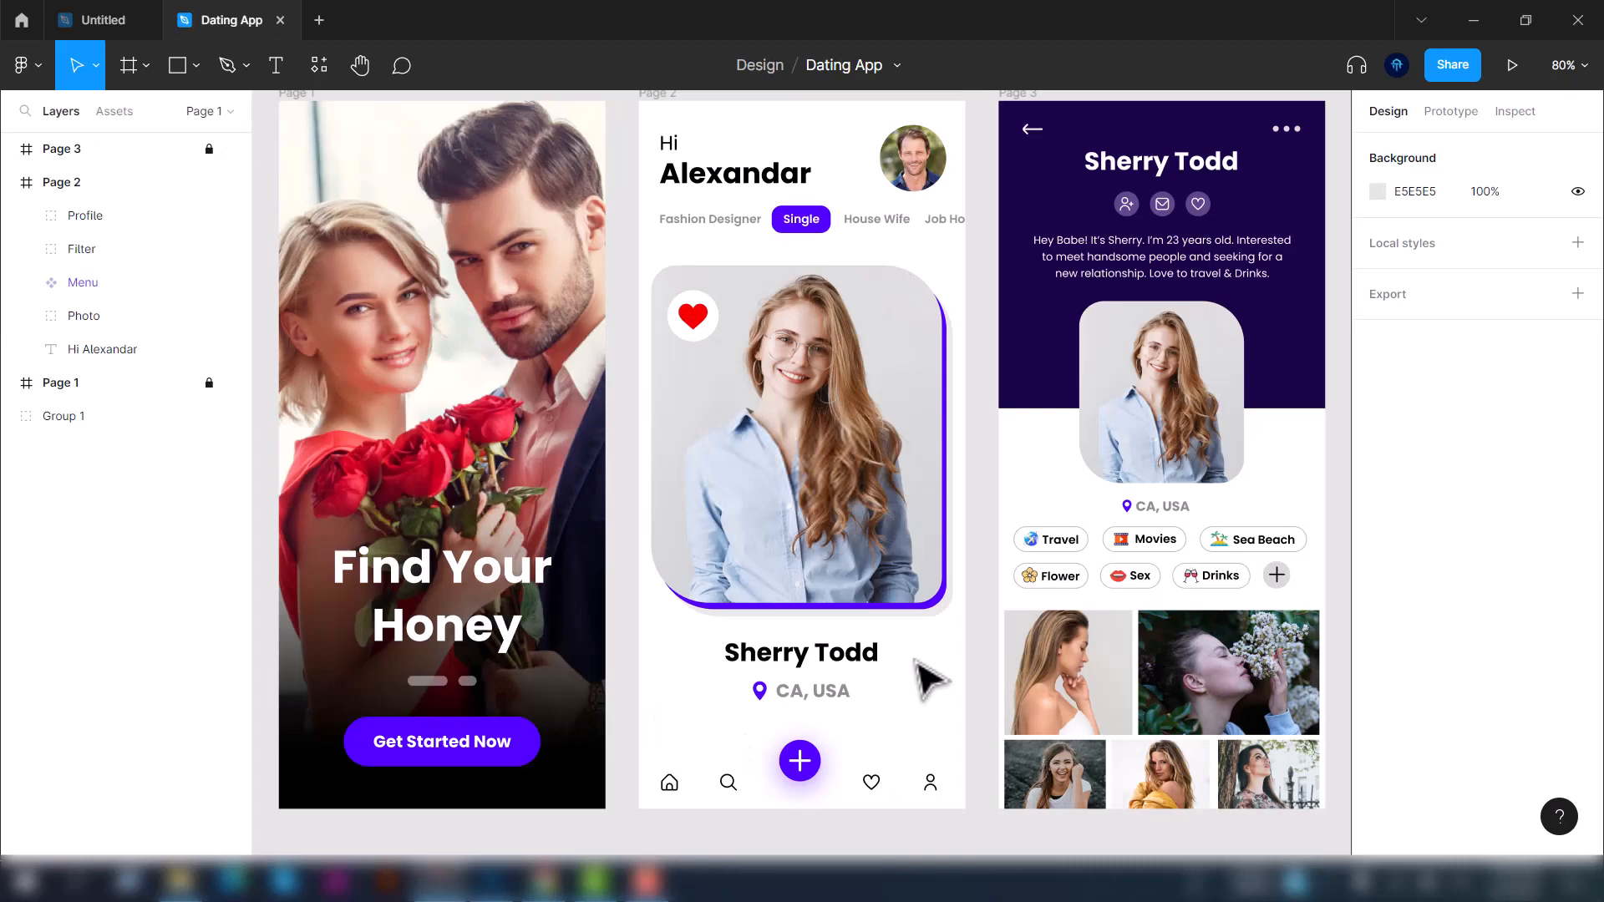
left_click(103, 288)
right_click(853, 778)
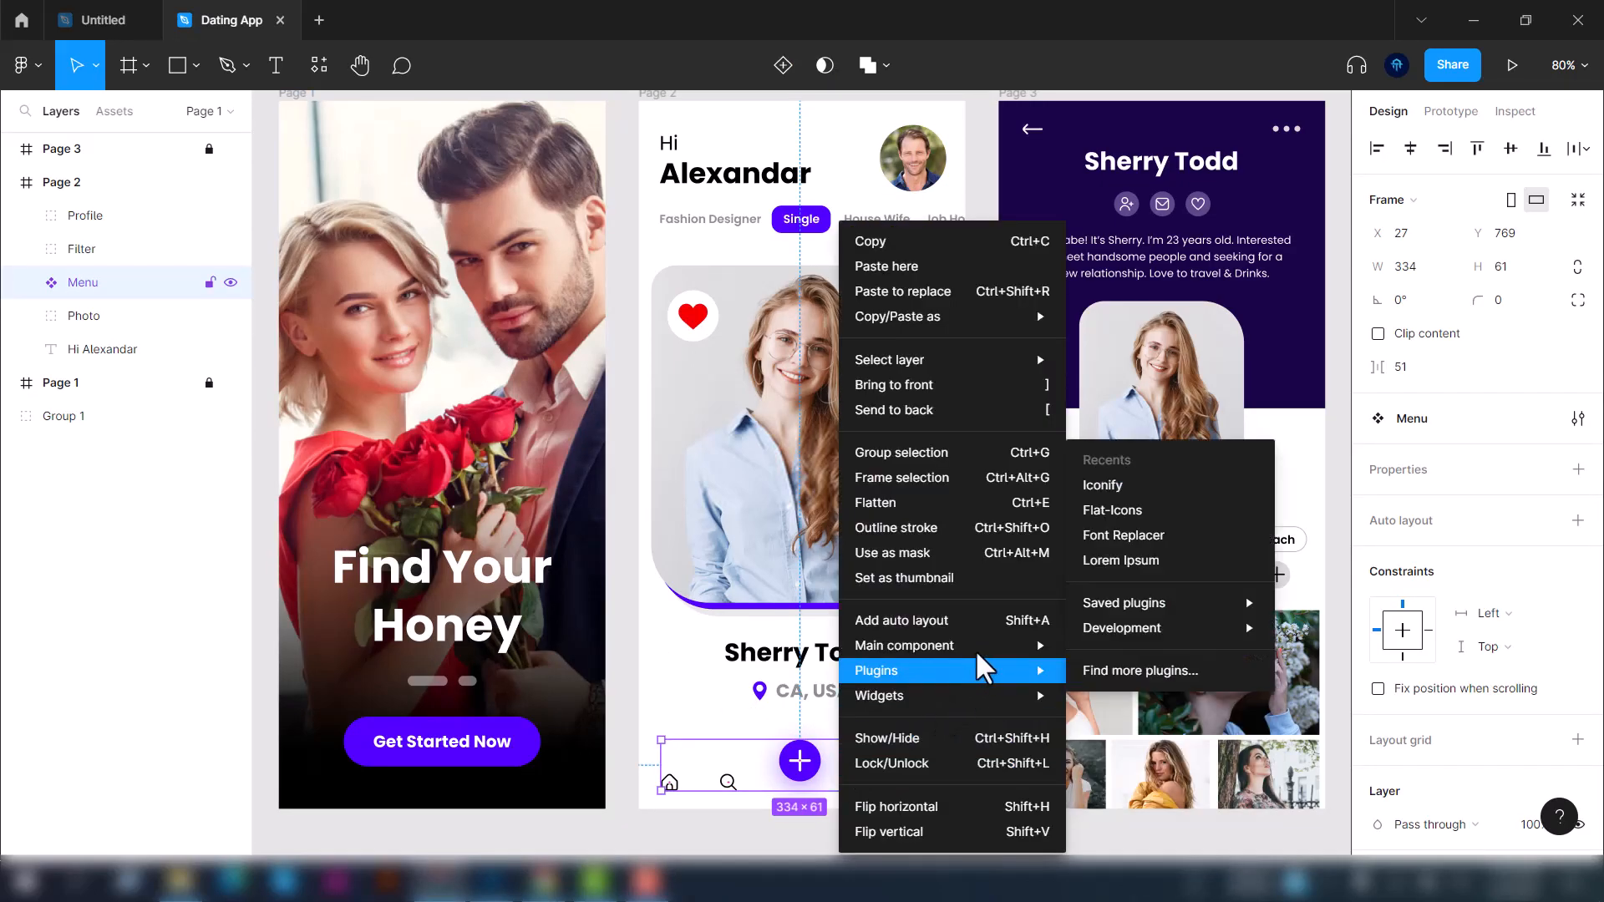
mouse_move(977, 651)
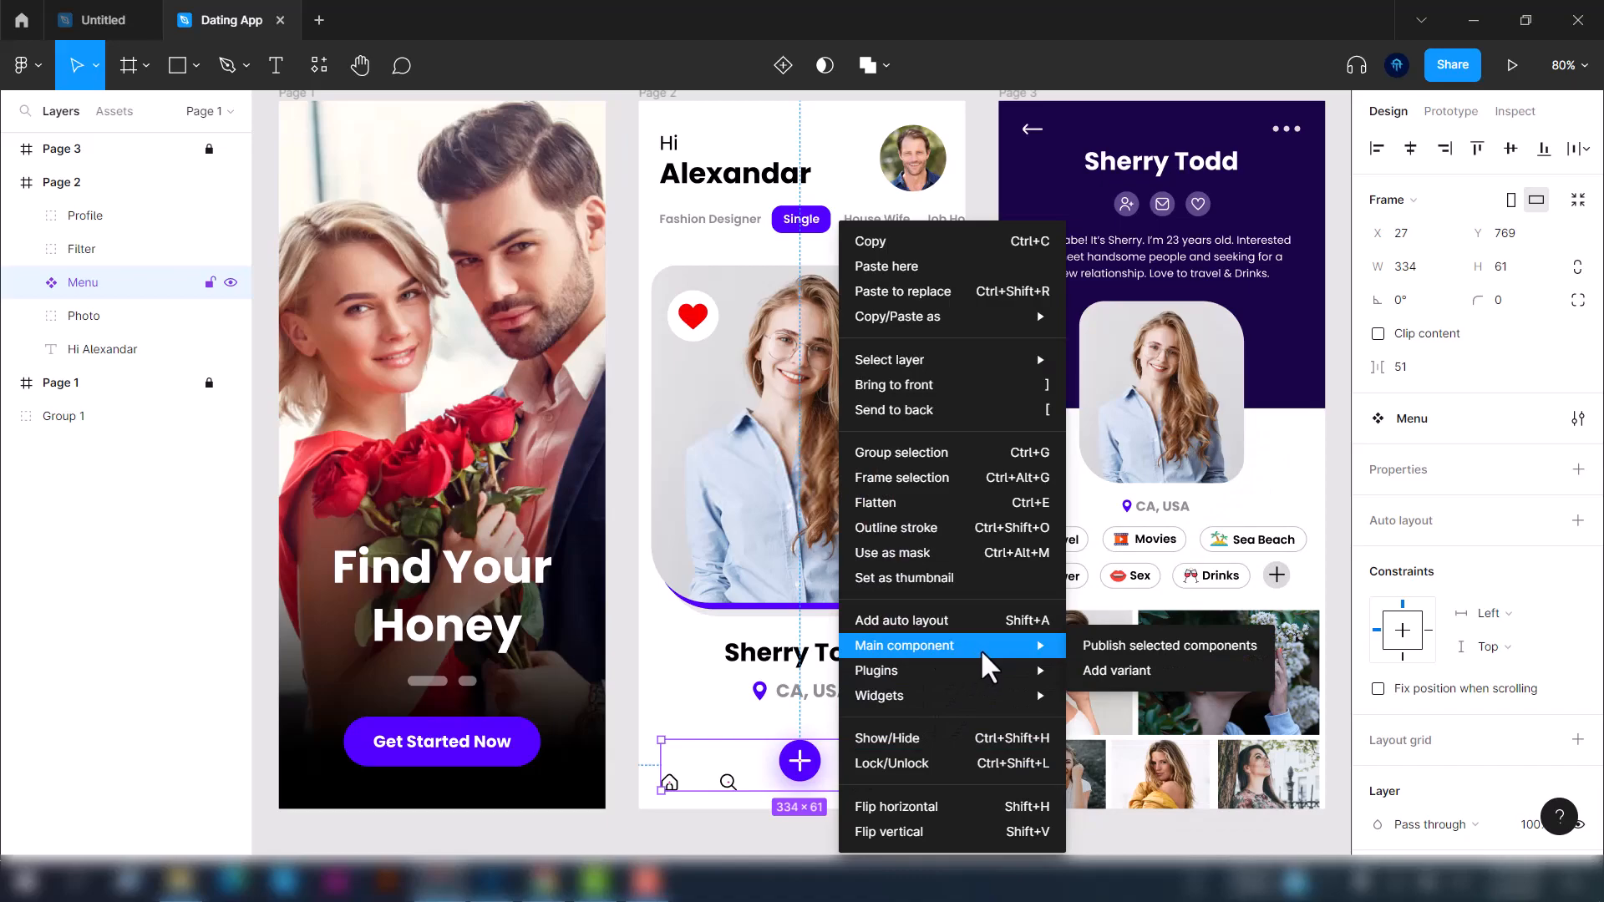
left_click(1103, 647)
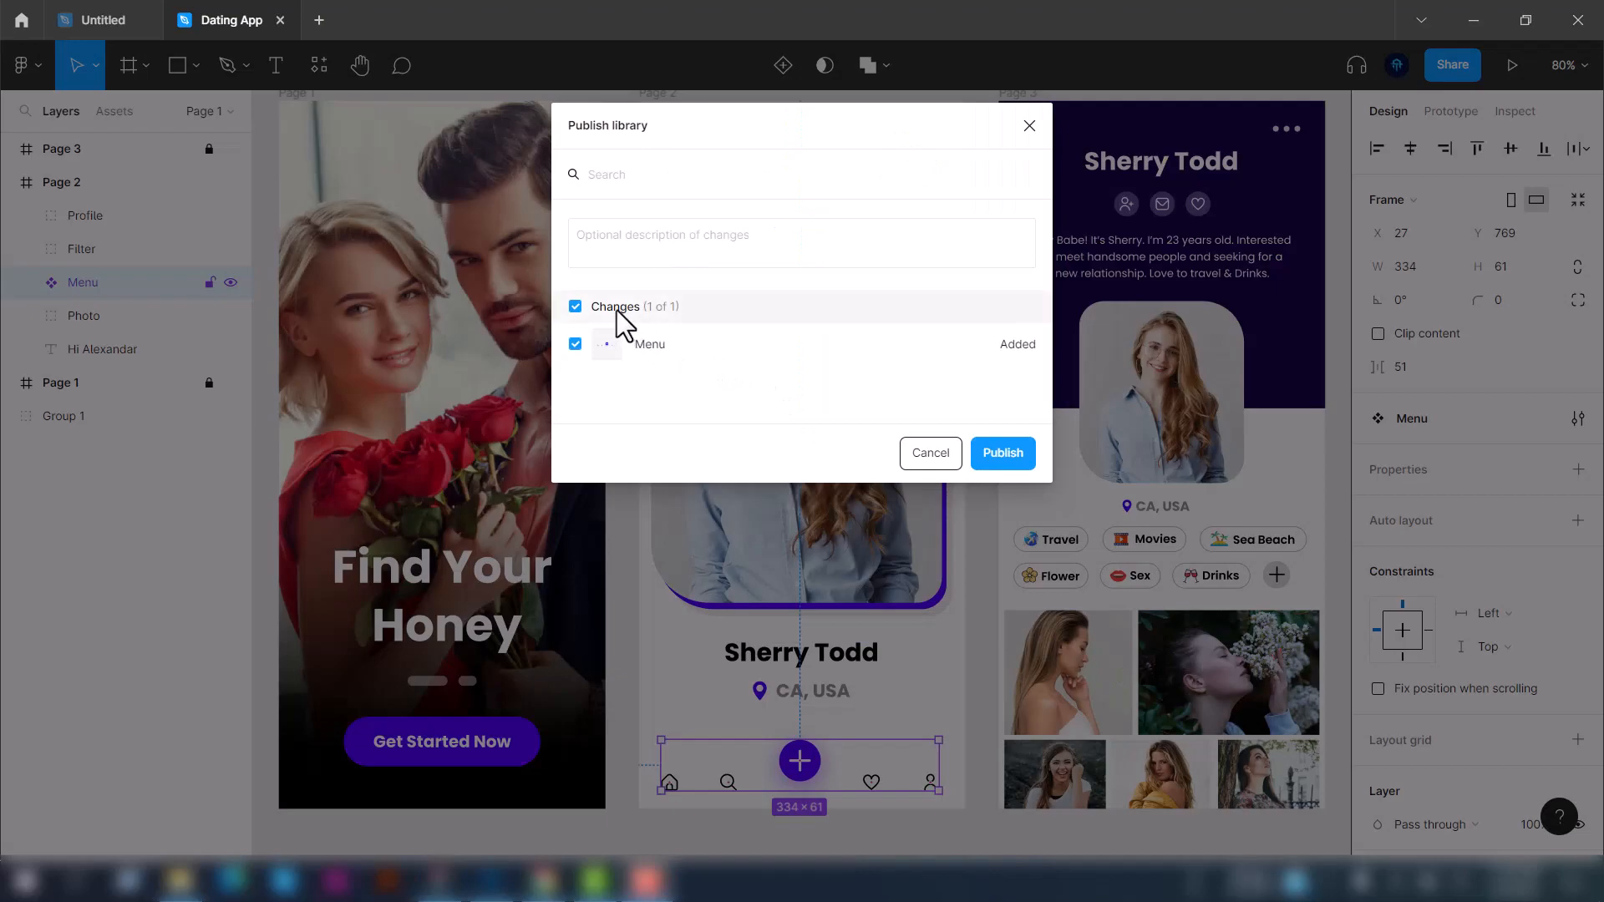
left_click(1003, 453)
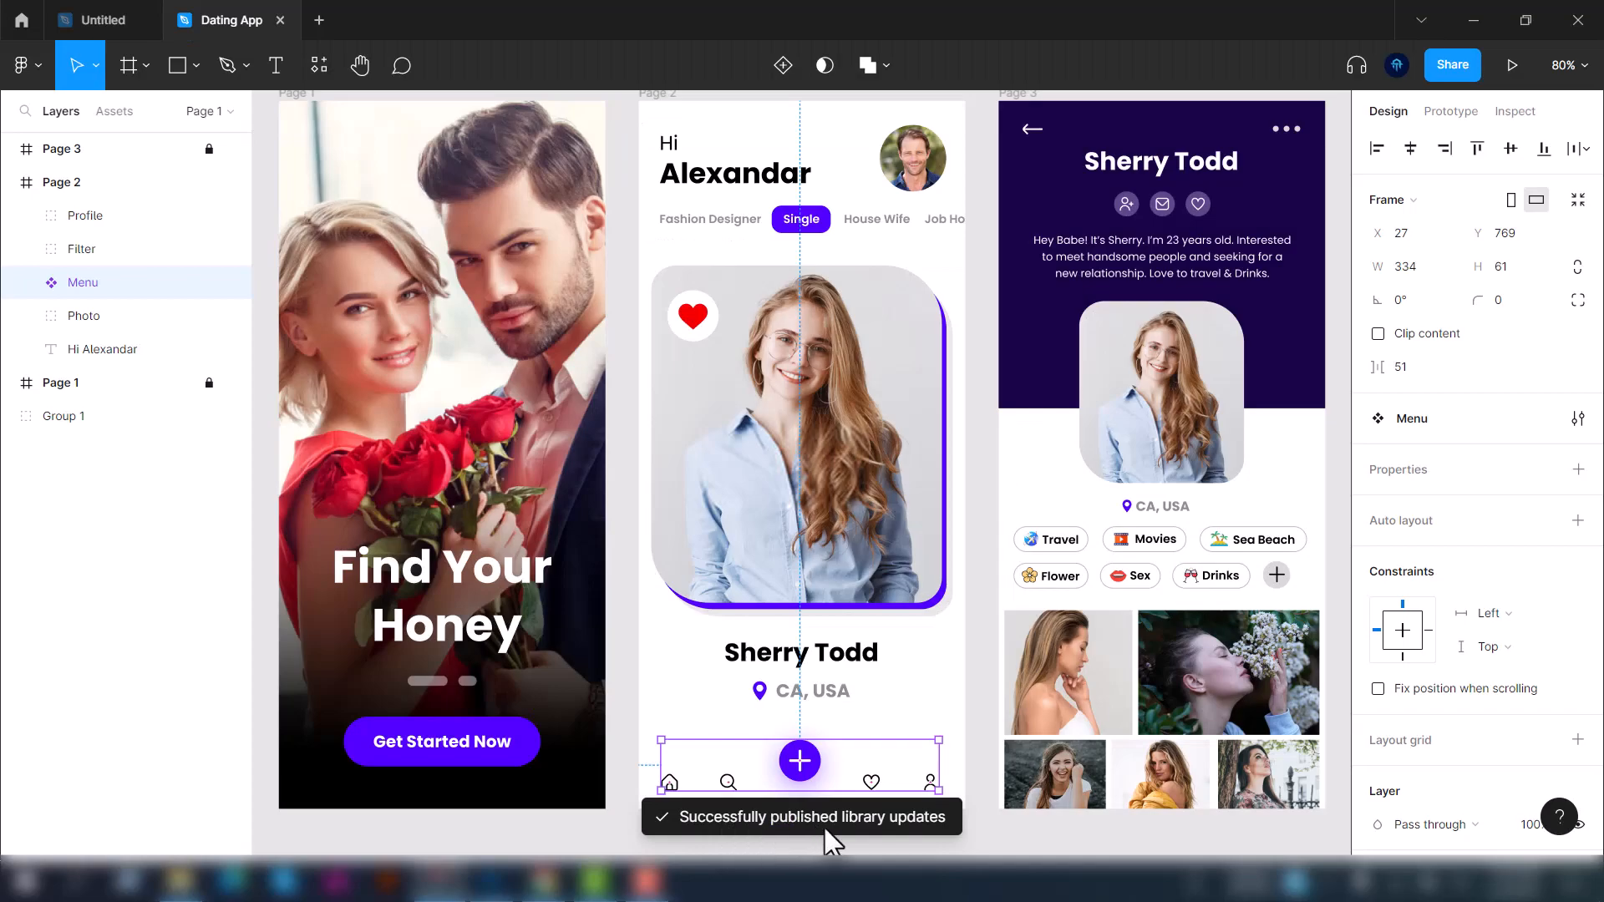
left_click(972, 846)
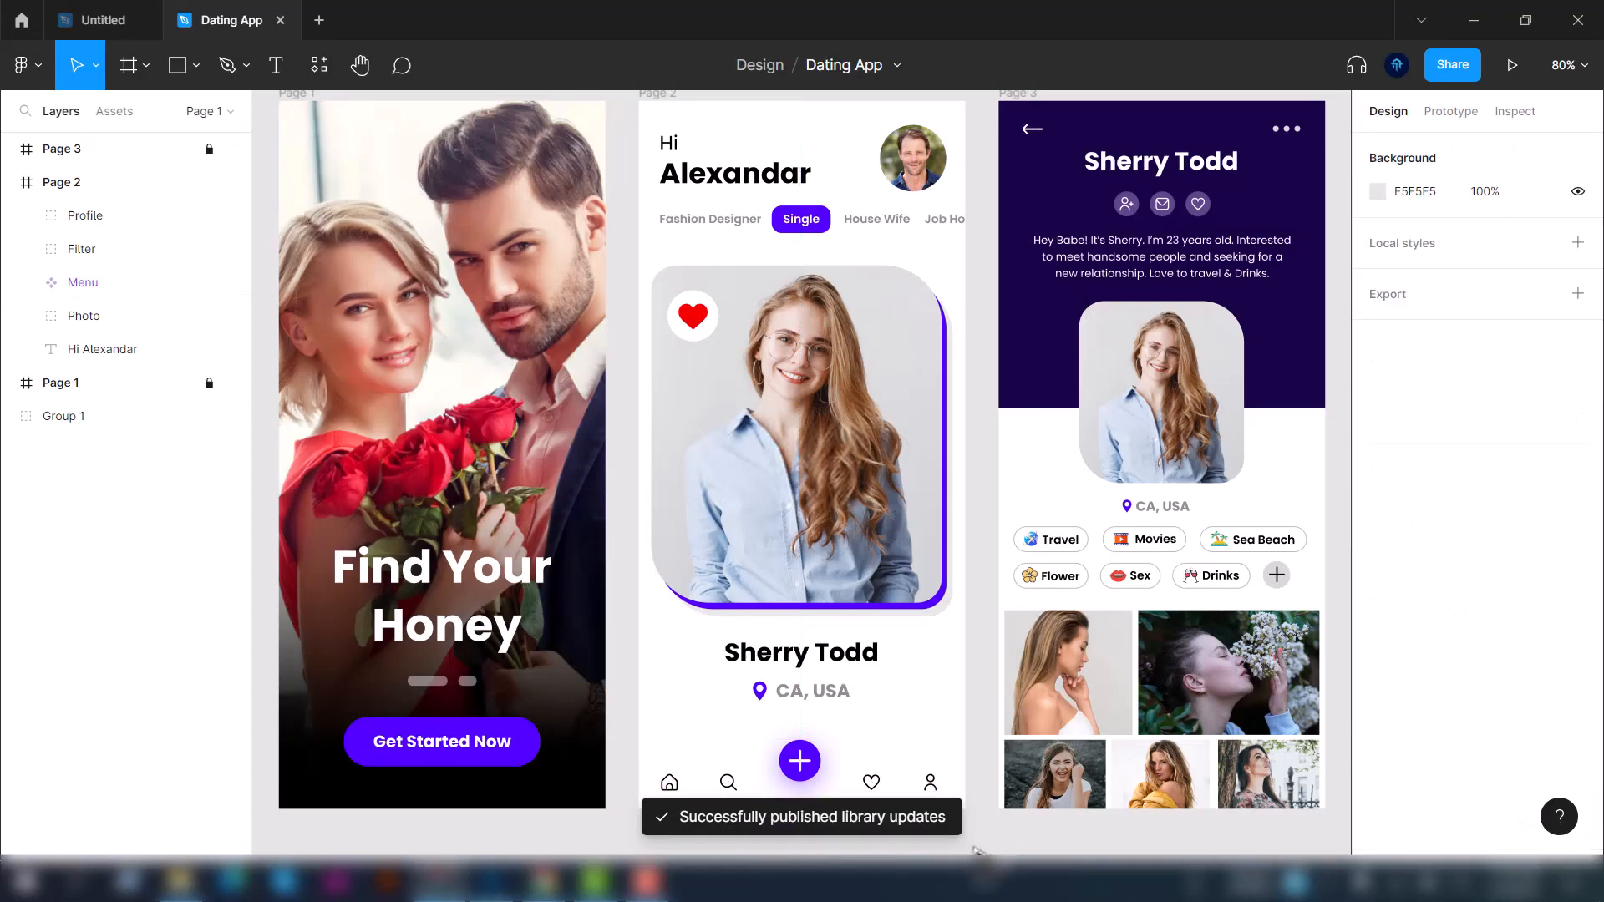
In the Untitled file, browse the Dating App library's components and assets
left_click(64, 17)
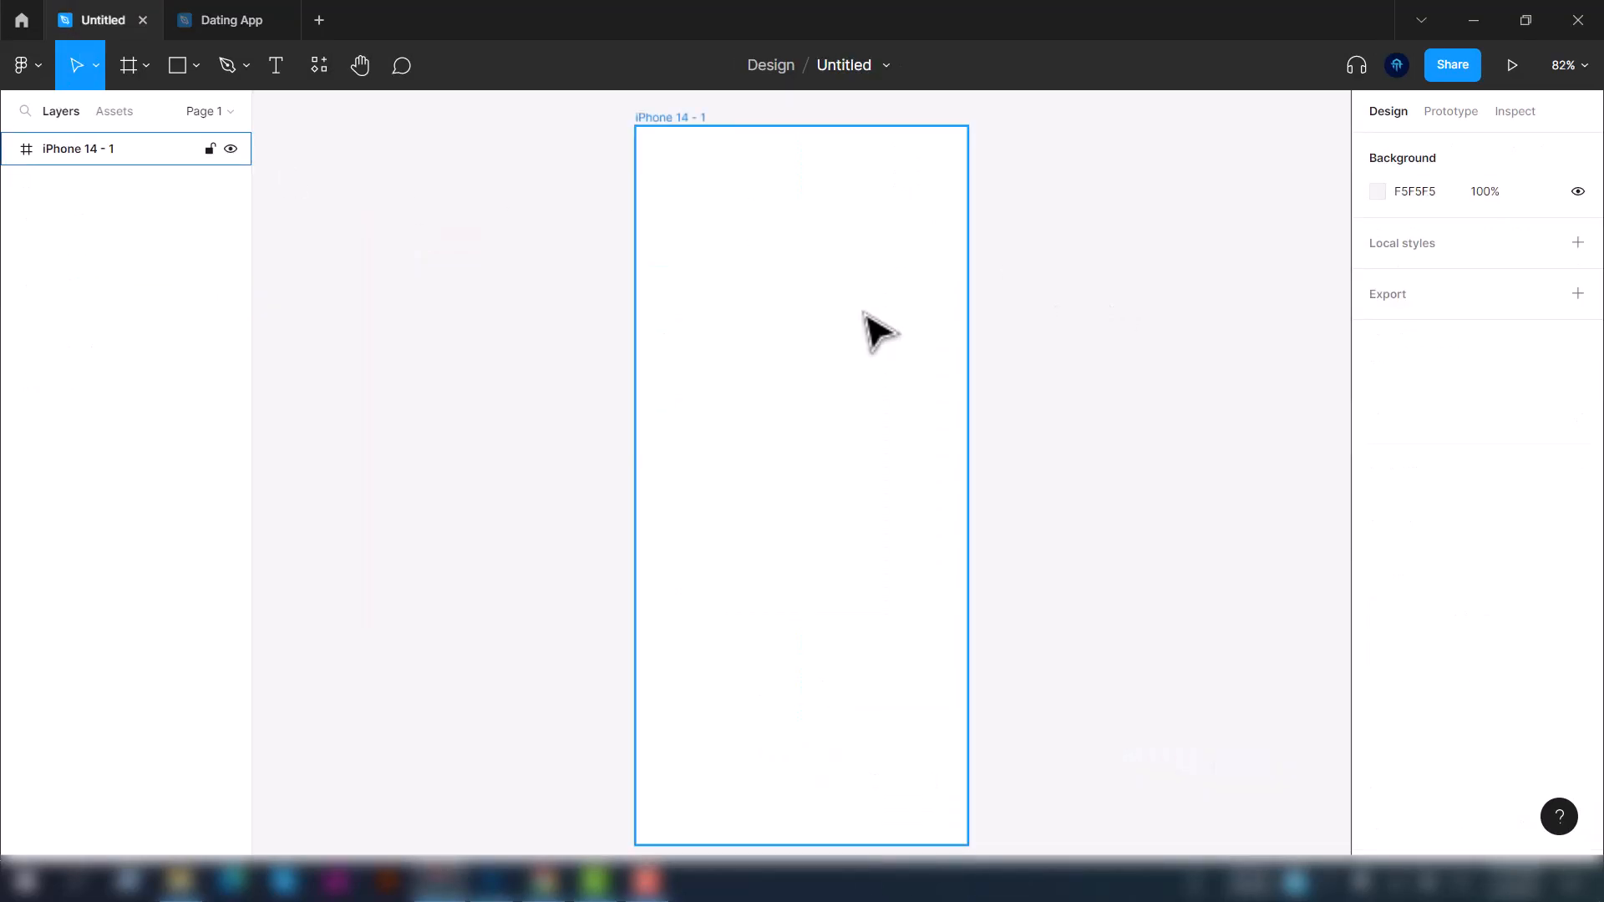
left_click(322, 77)
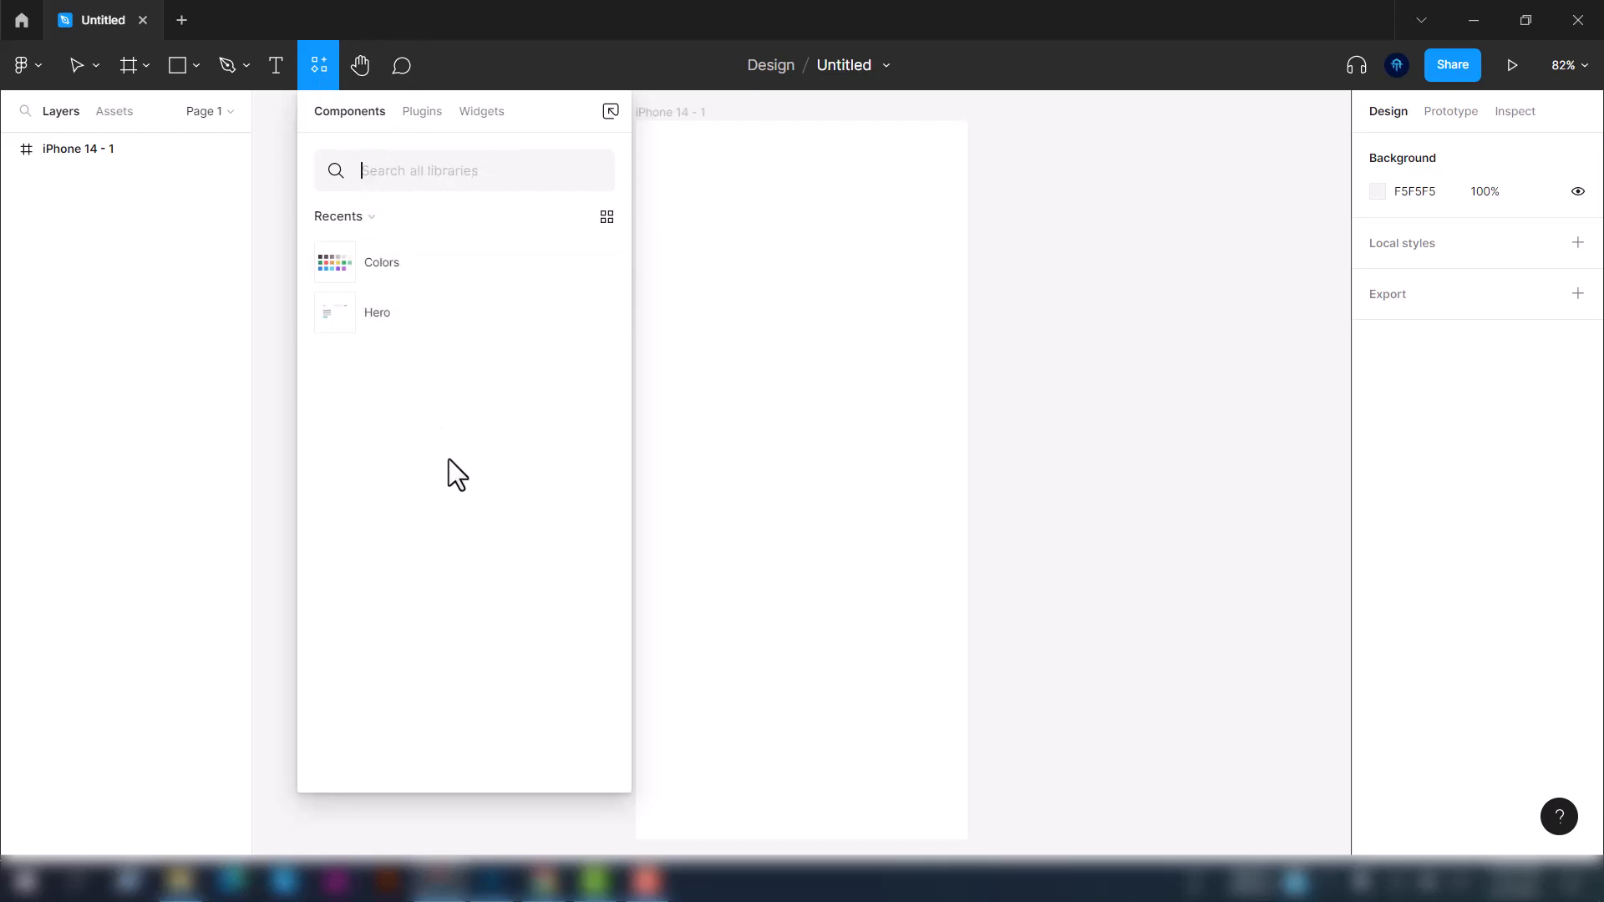
left_click(361, 222)
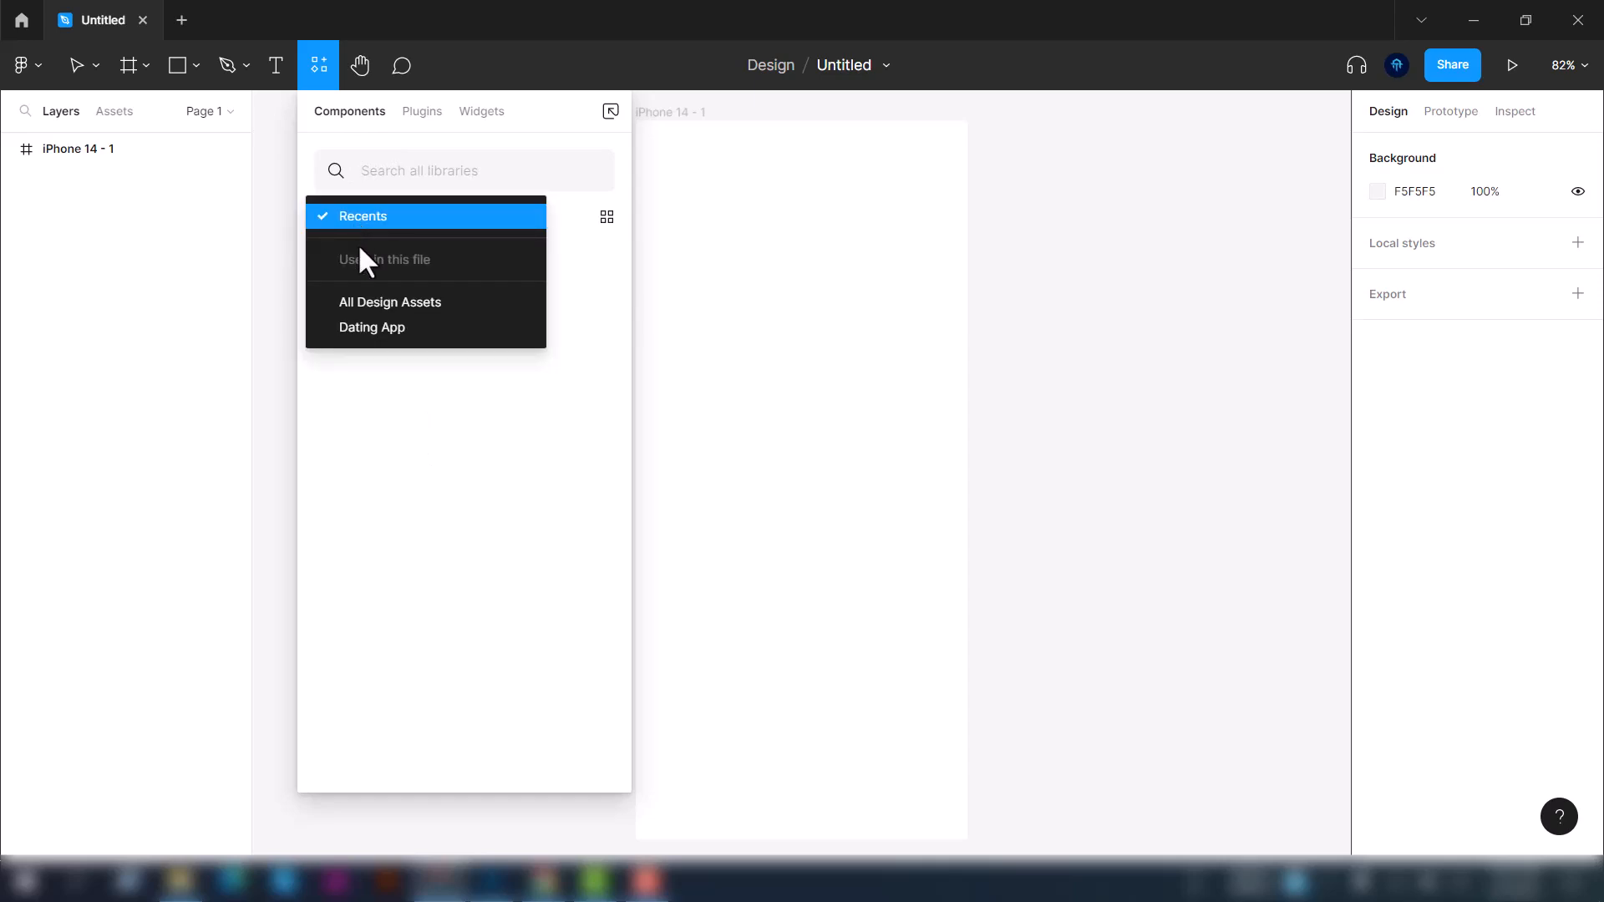
left_click(390, 331)
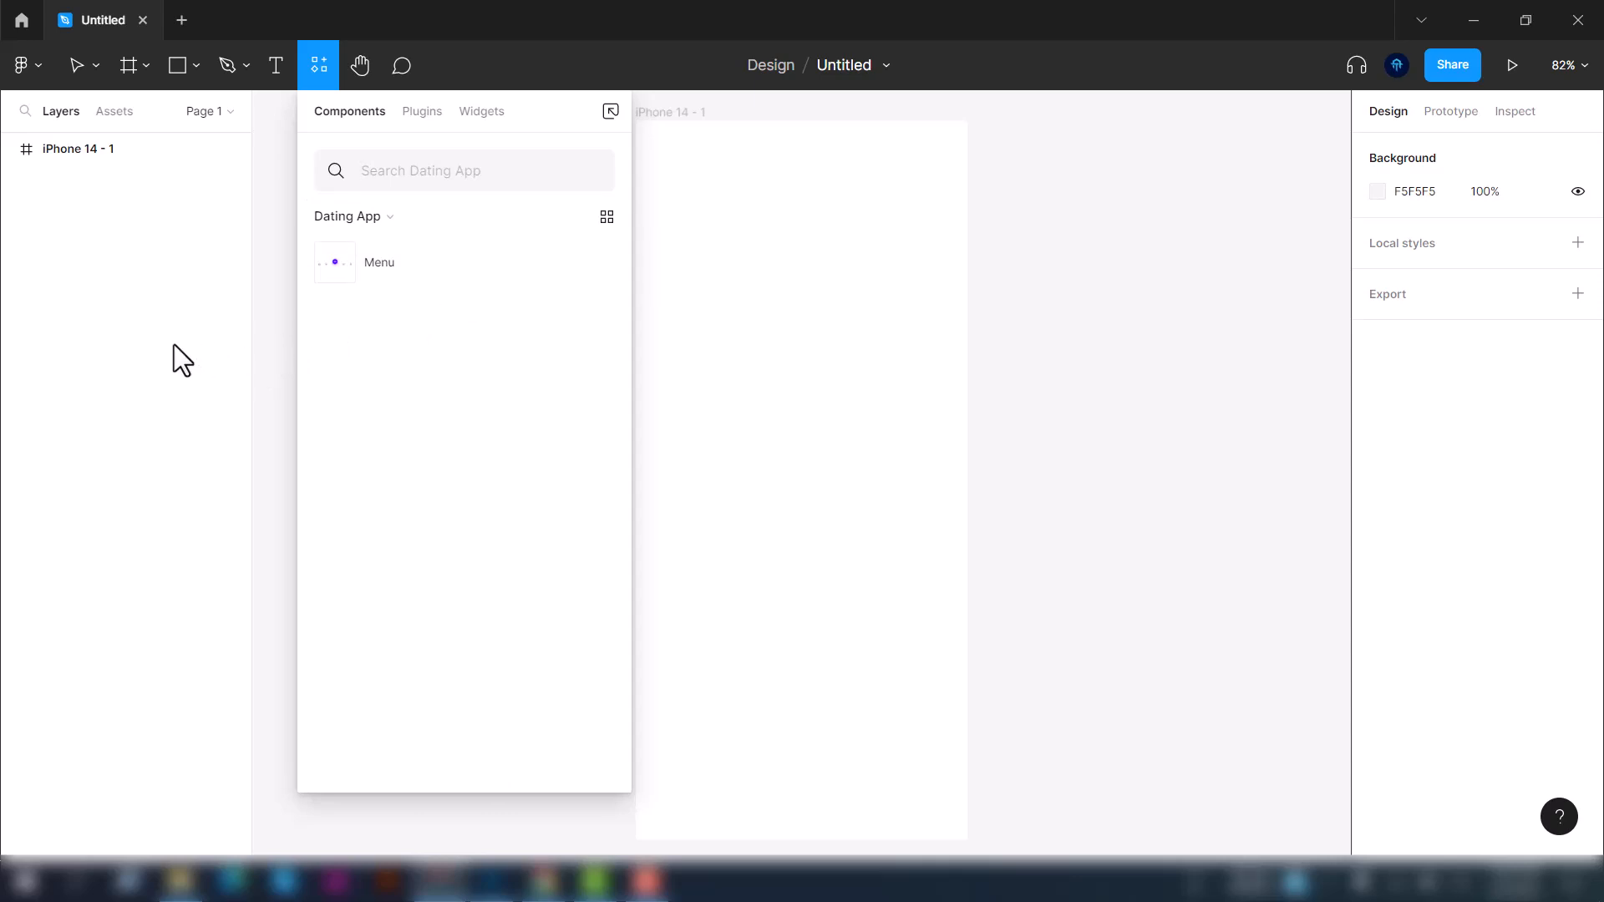
key("Escape")
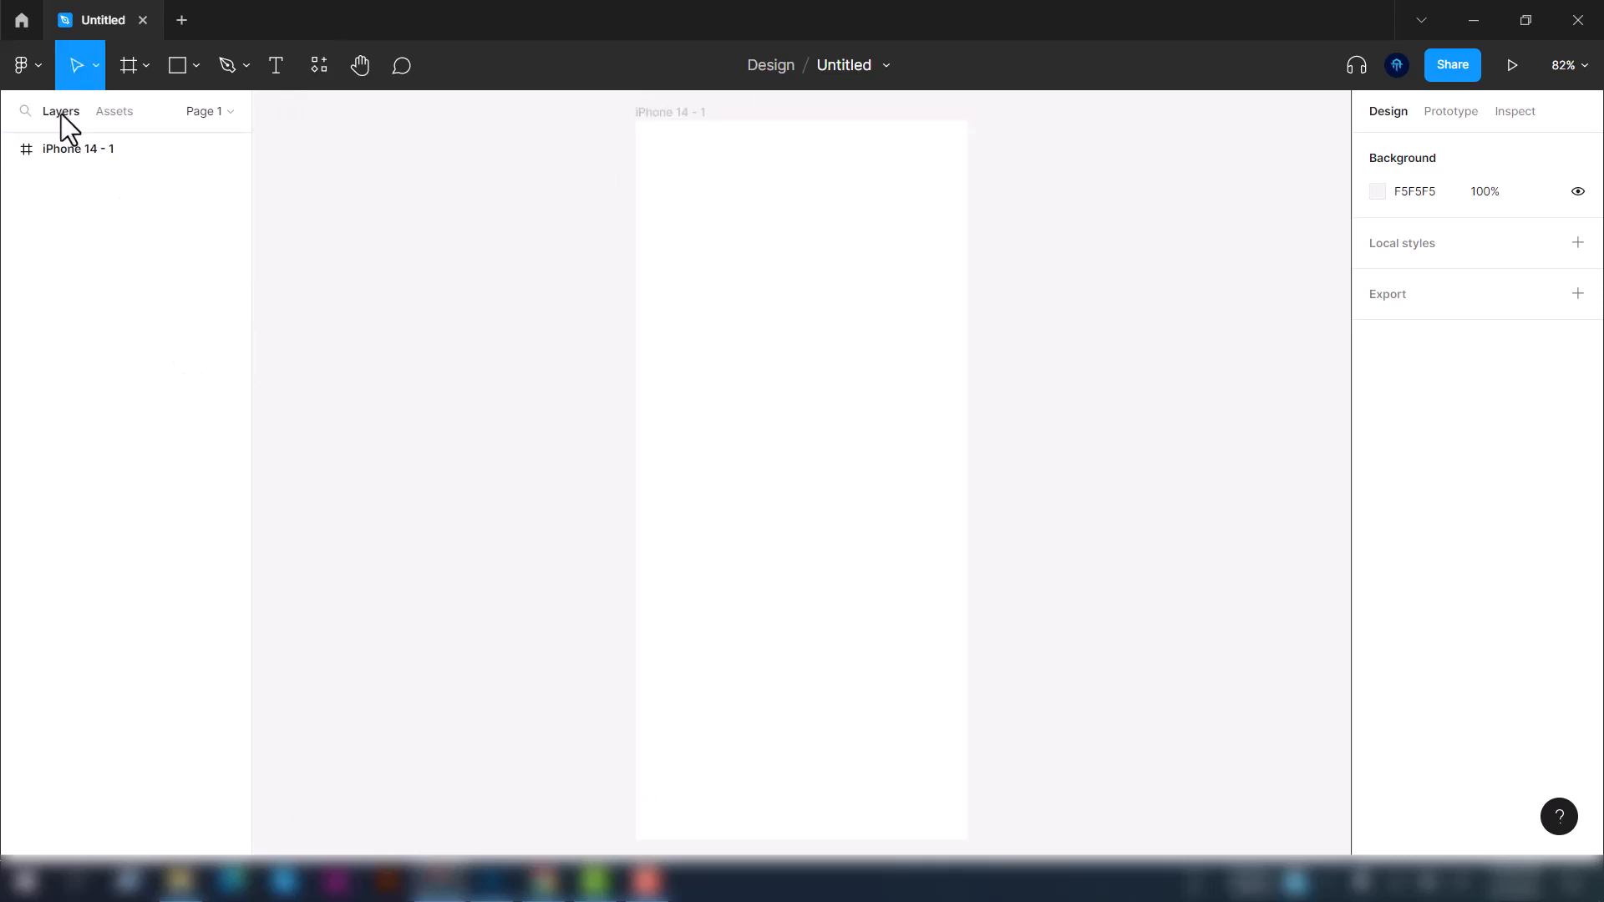
left_click(117, 112)
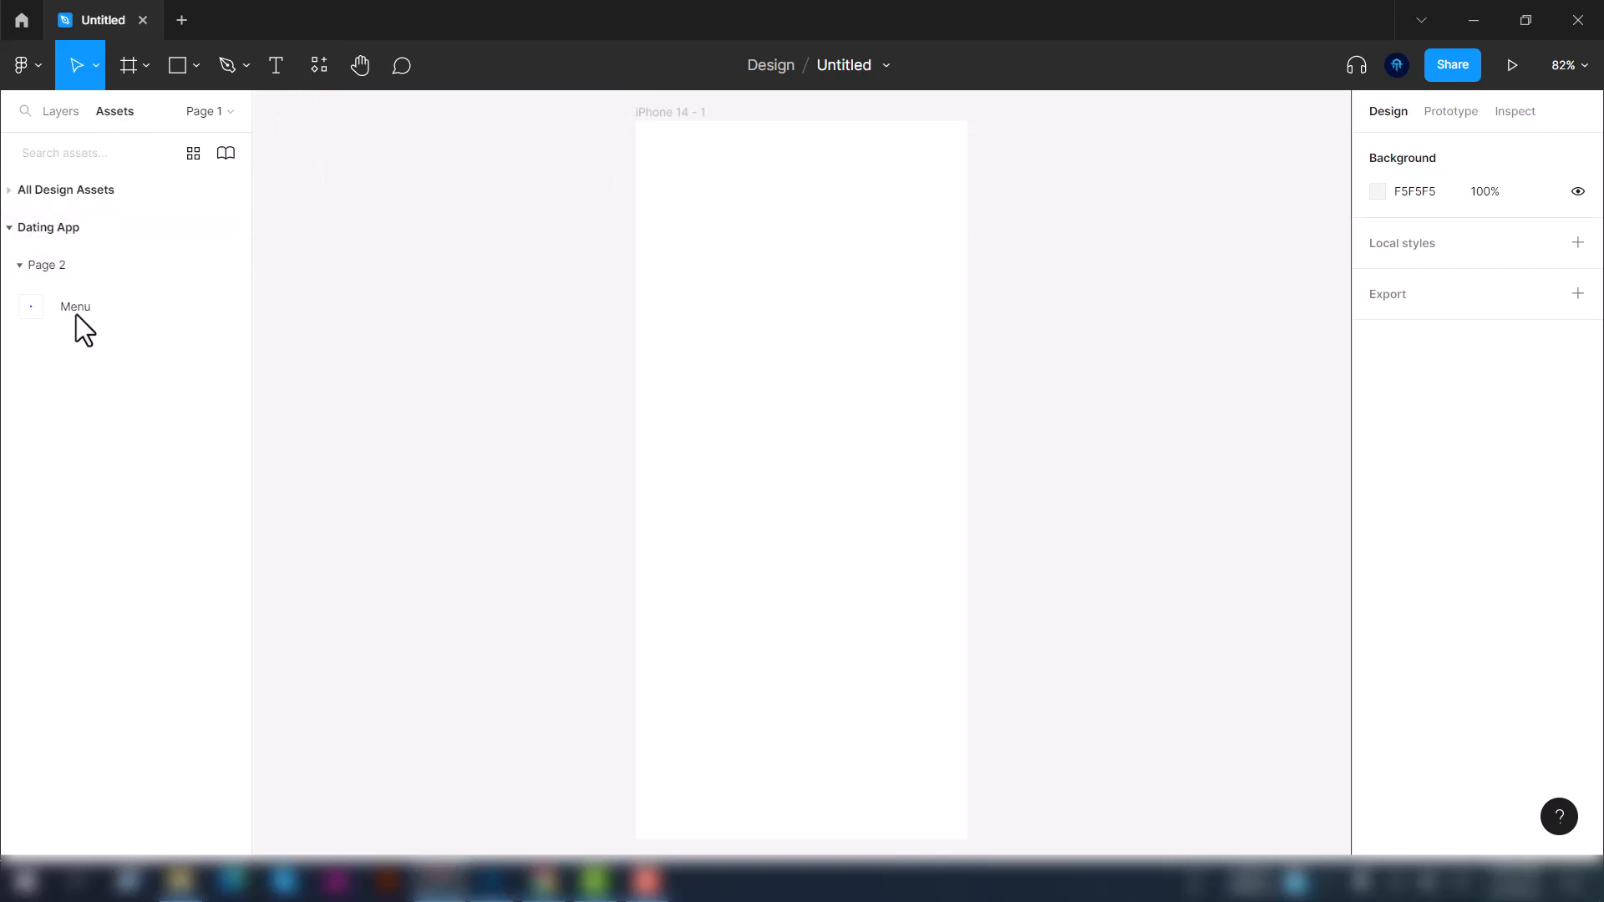
Place an instance of the Dating App library's Menu component onto the iPhone 14 - 1 frame
left_click_drag(38, 306, 768, 479)
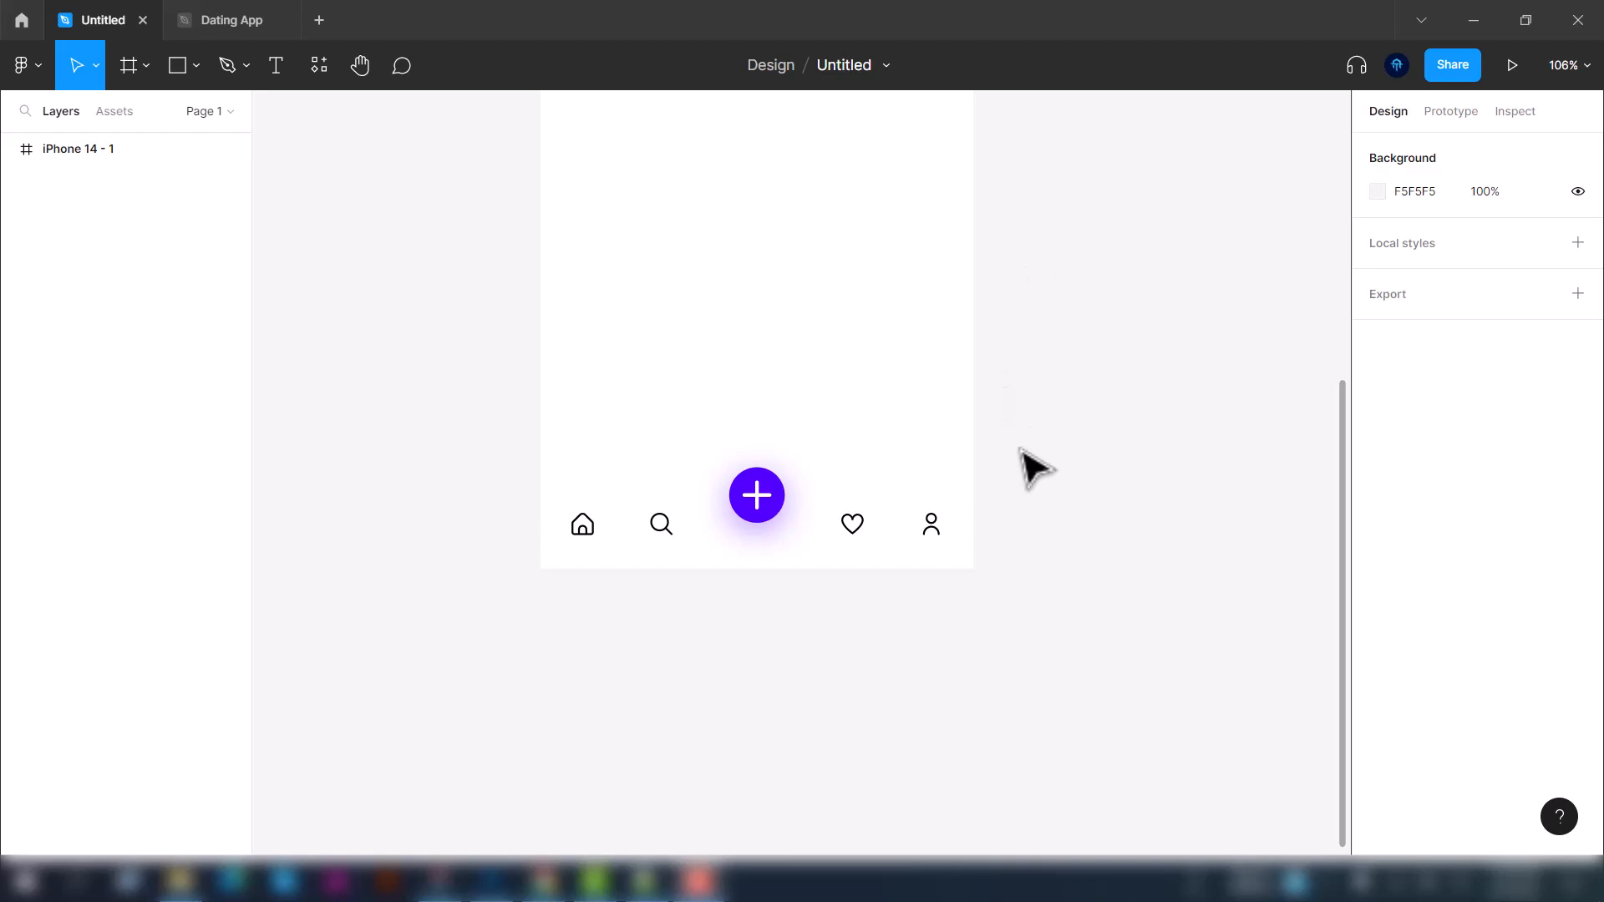
Switch to the browser and read the Guide to components in Figma help article
left_click(545, 881)
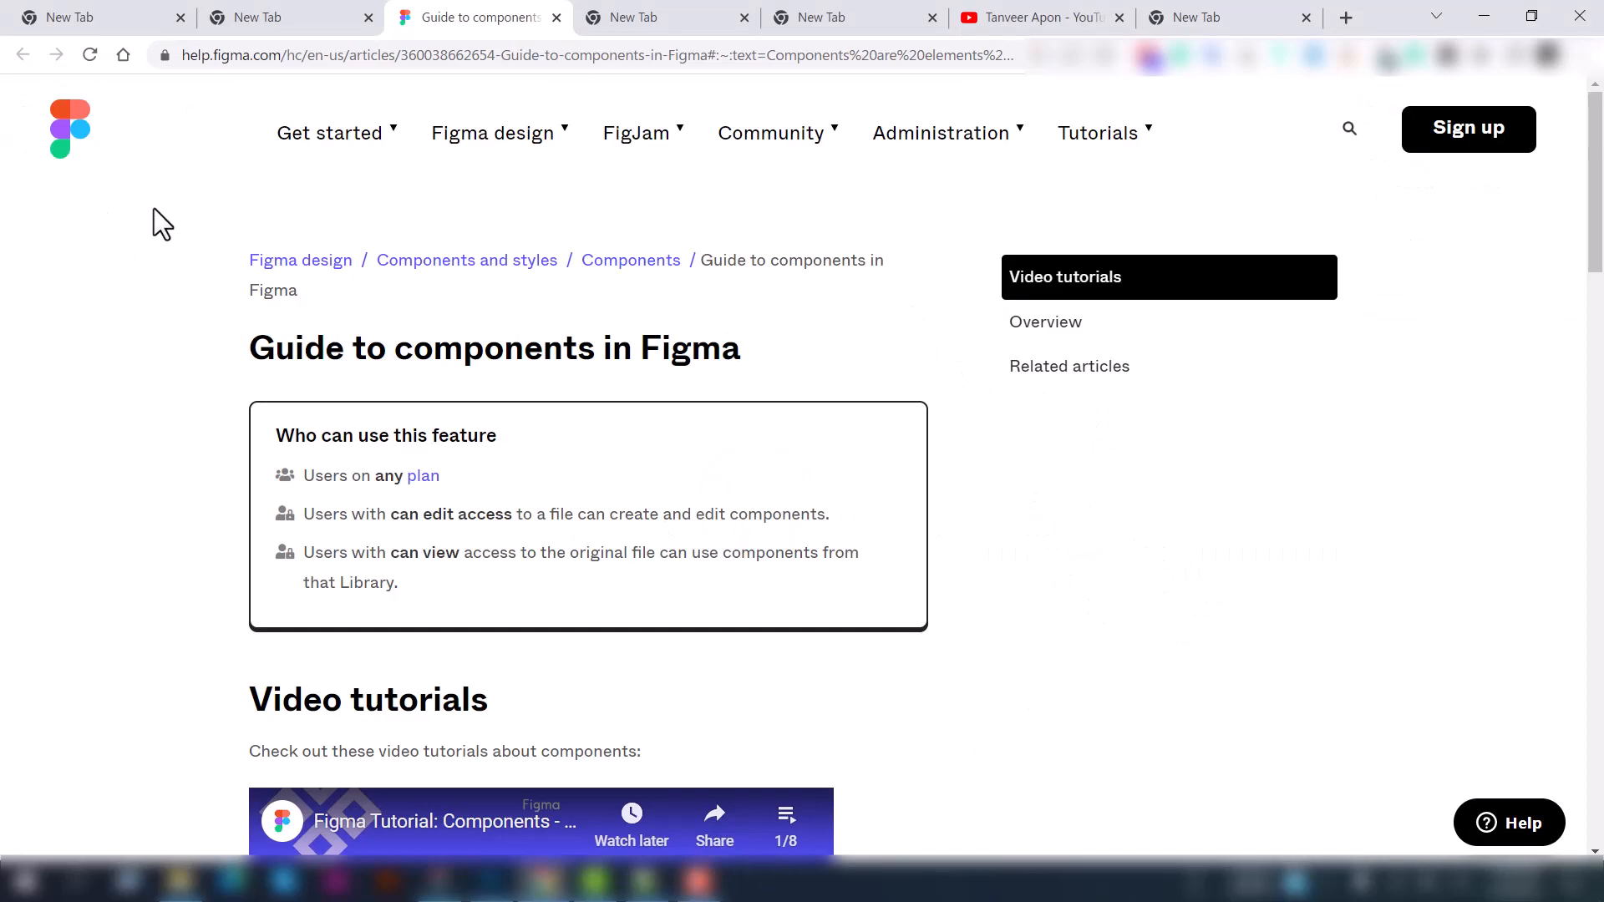
scroll(738, 459, "down", 5)
scroll(777, 384, "up", 5)
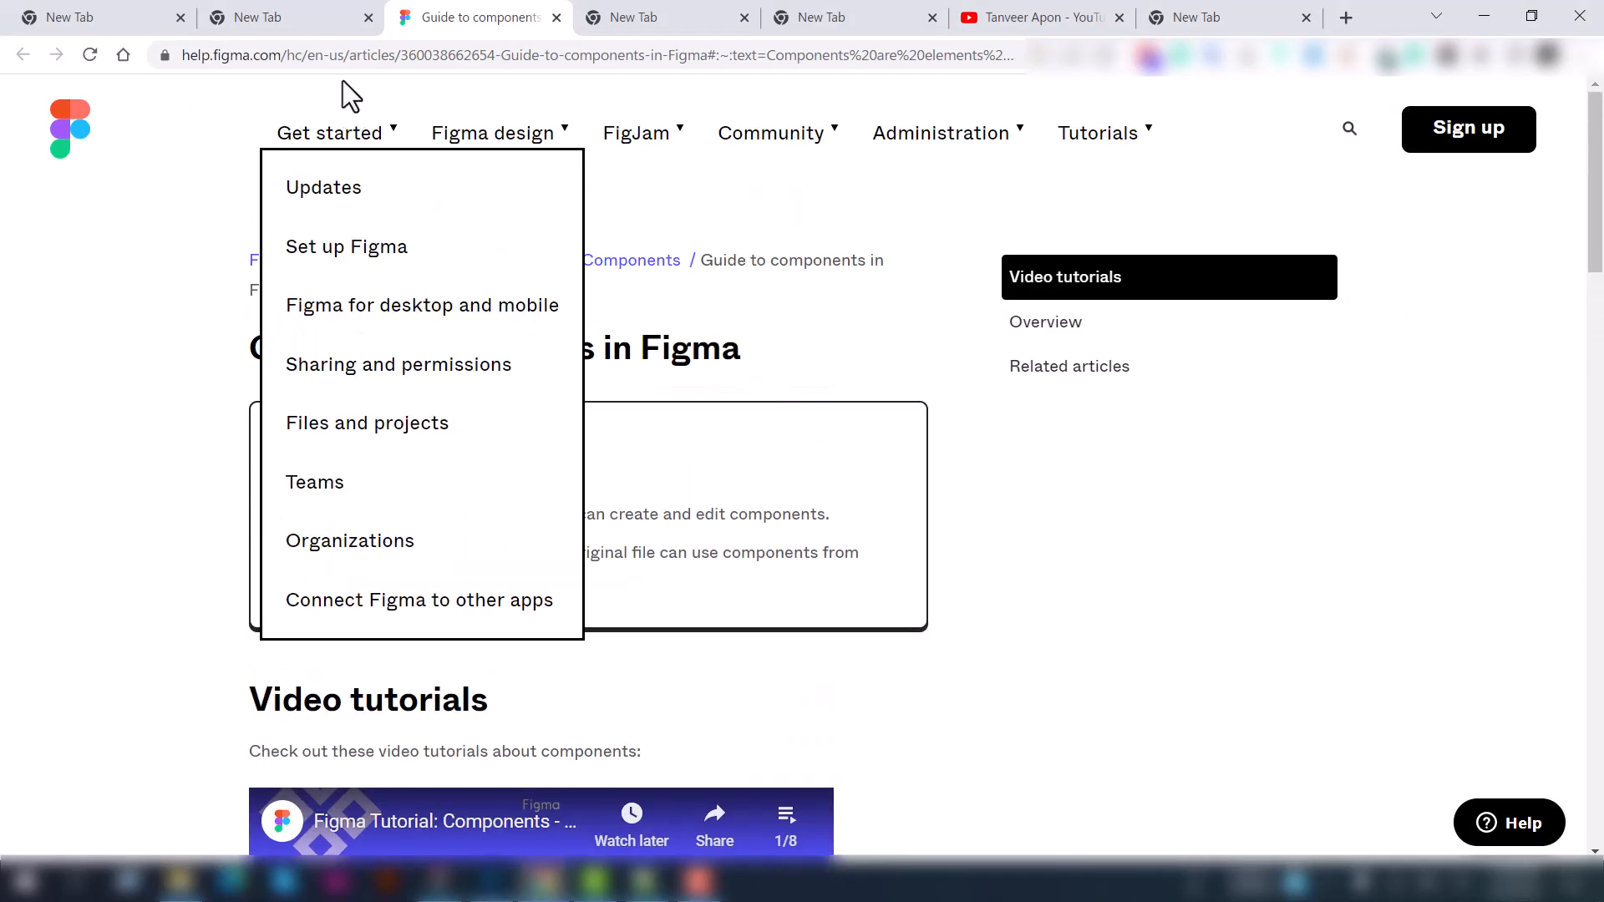
left_click(318, 57)
mouse_move(942, 154)
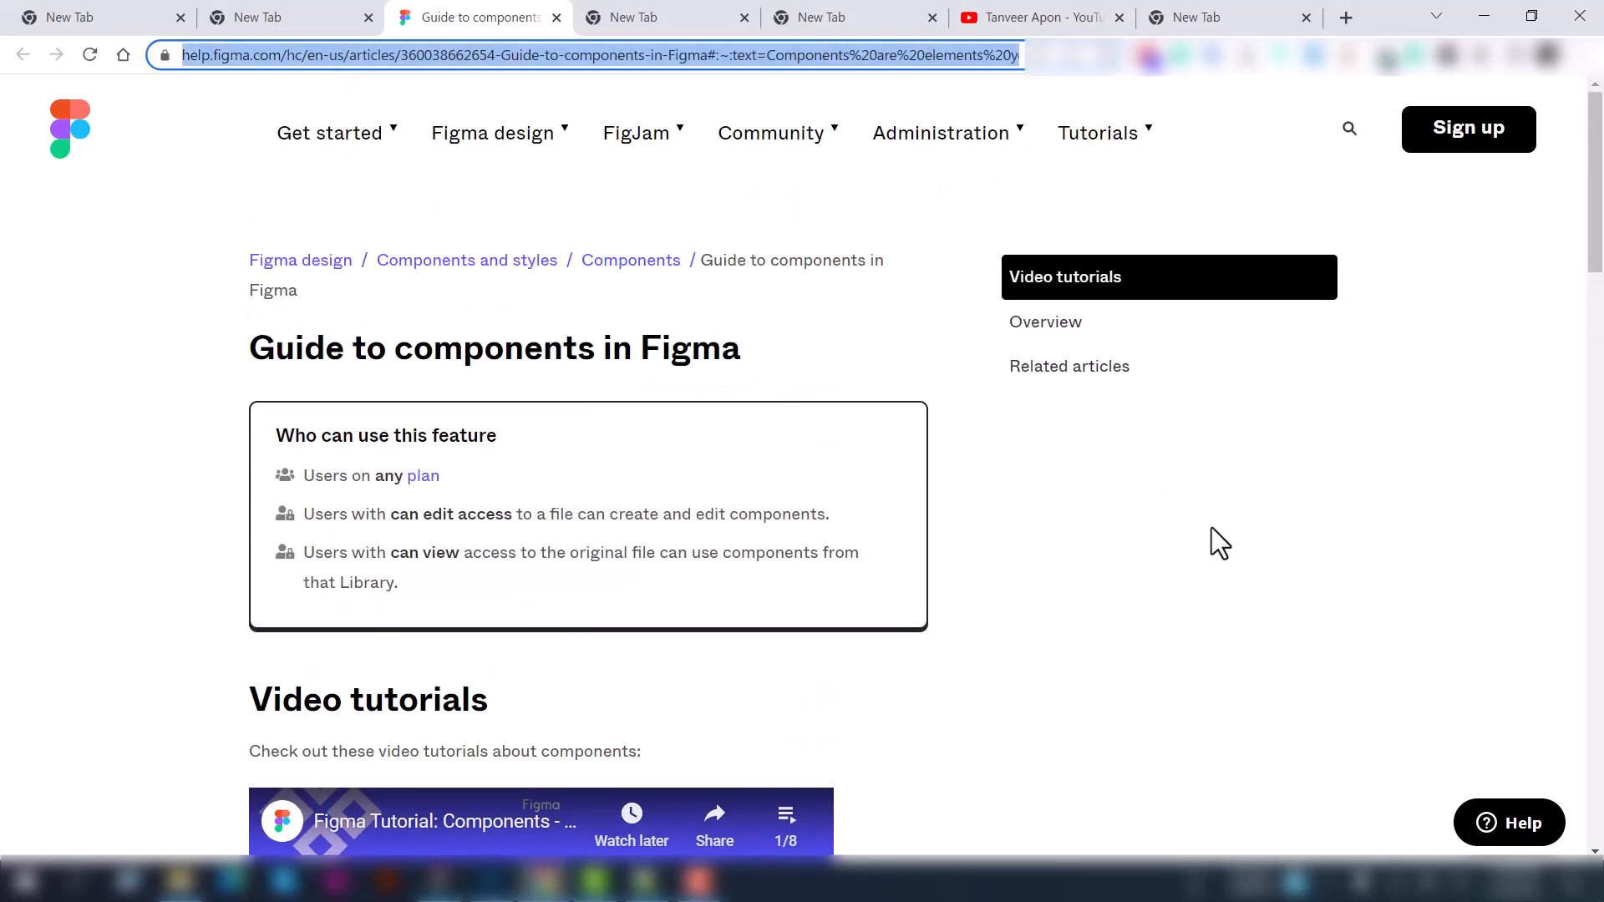
left_click(1151, 544)
scroll(655, 304, "down", 8)
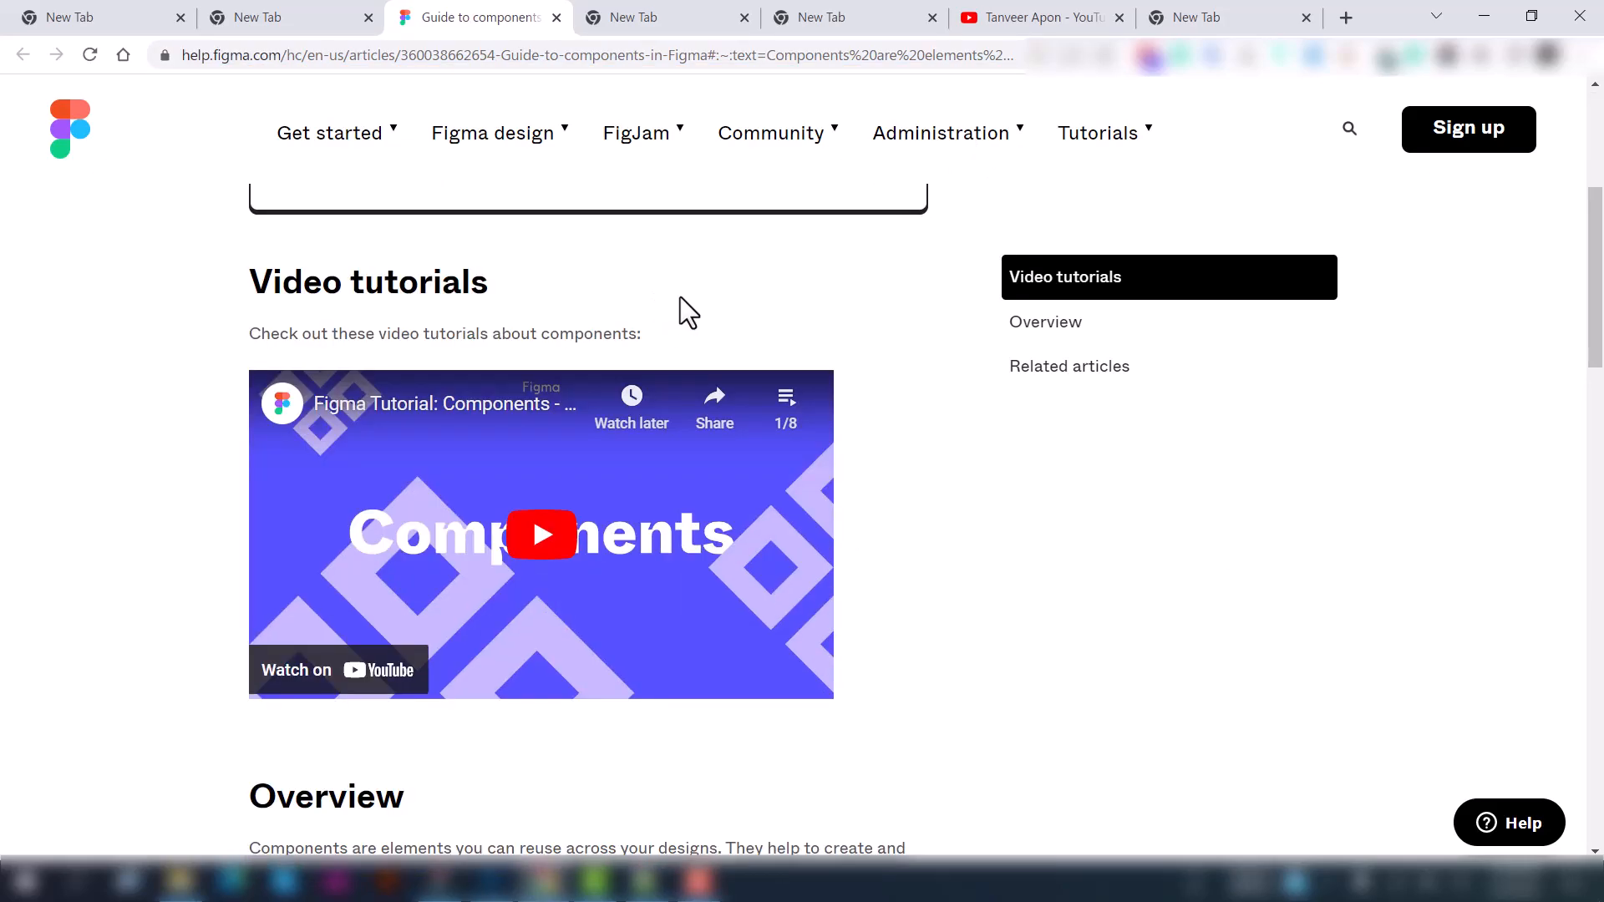
scroll(660, 301, "down", 12)
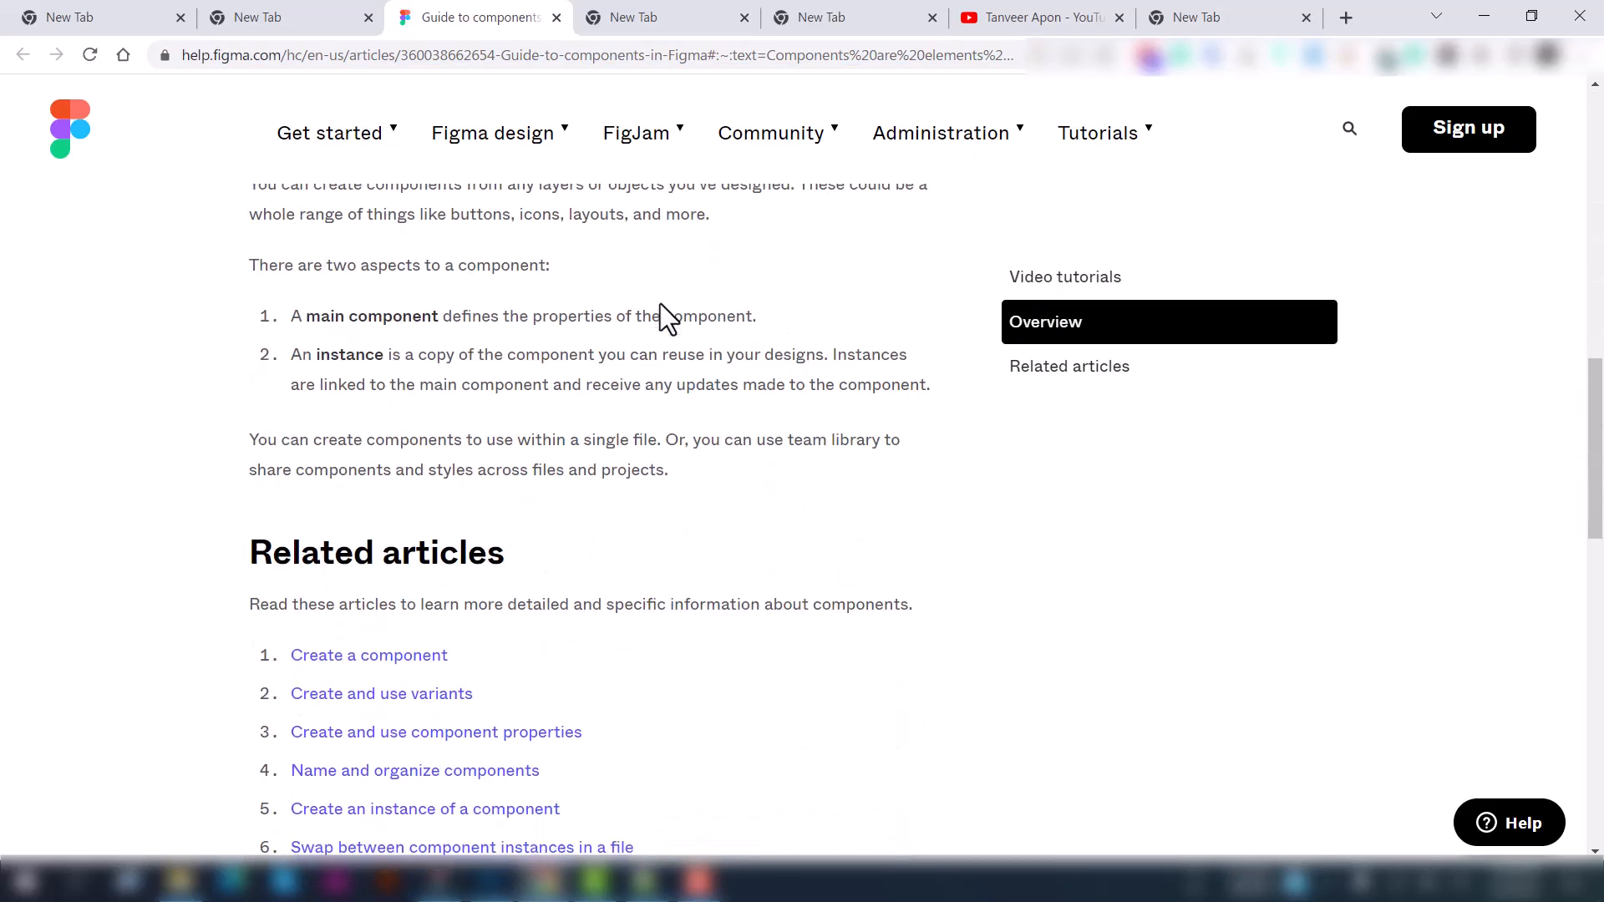
scroll(704, 470, "up", 15)
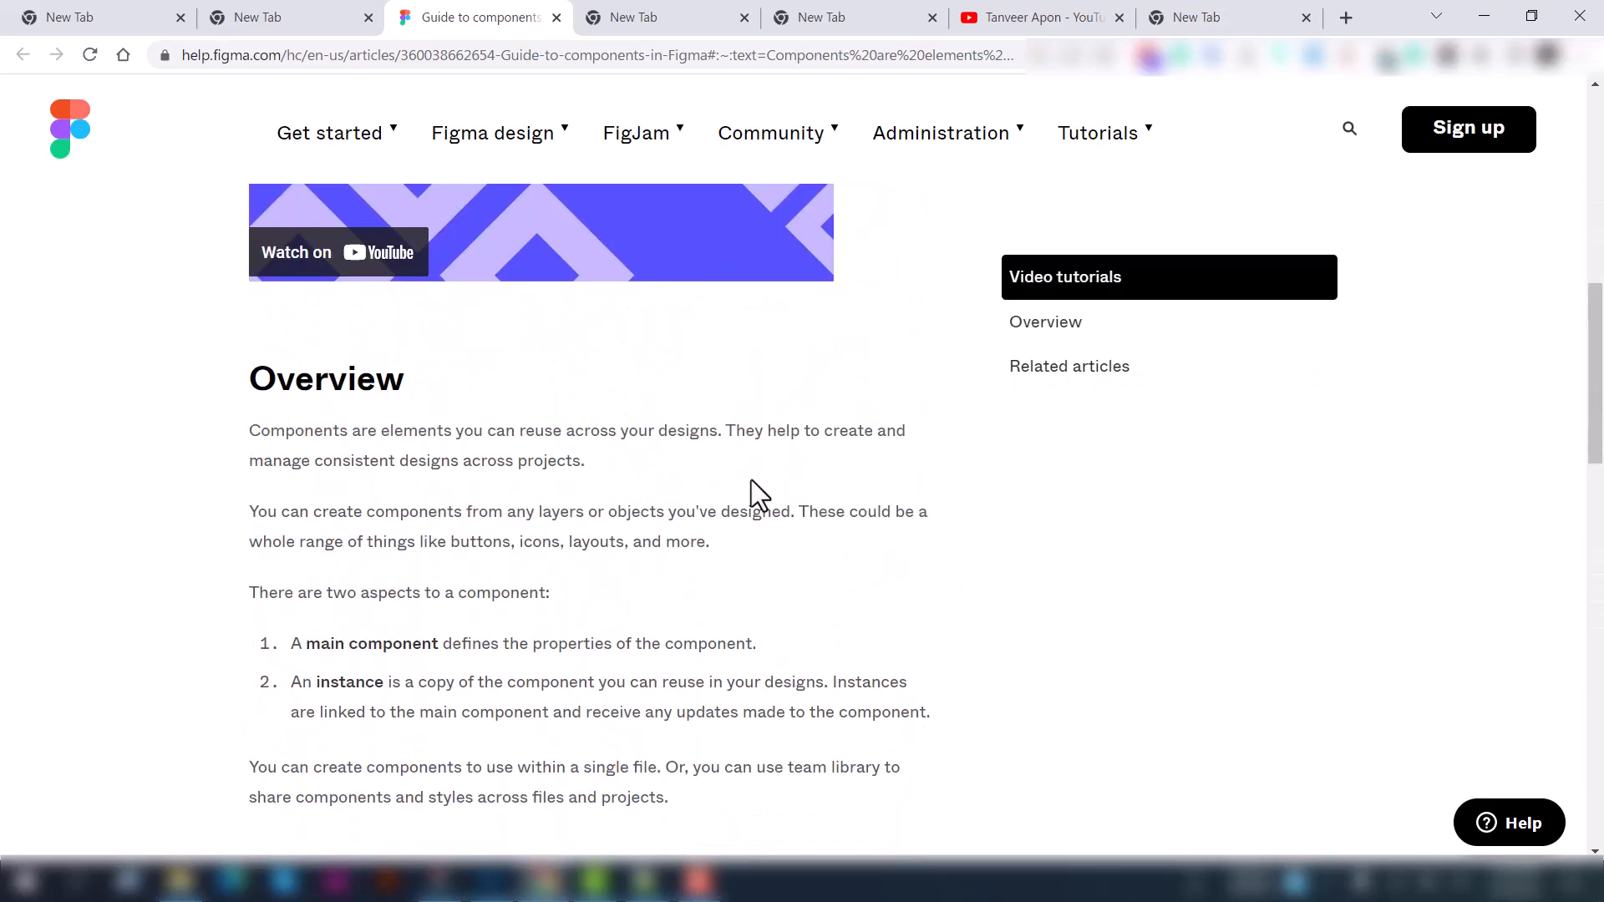
scroll(869, 509, "down", 8)
scroll(970, 484, "up", 10)
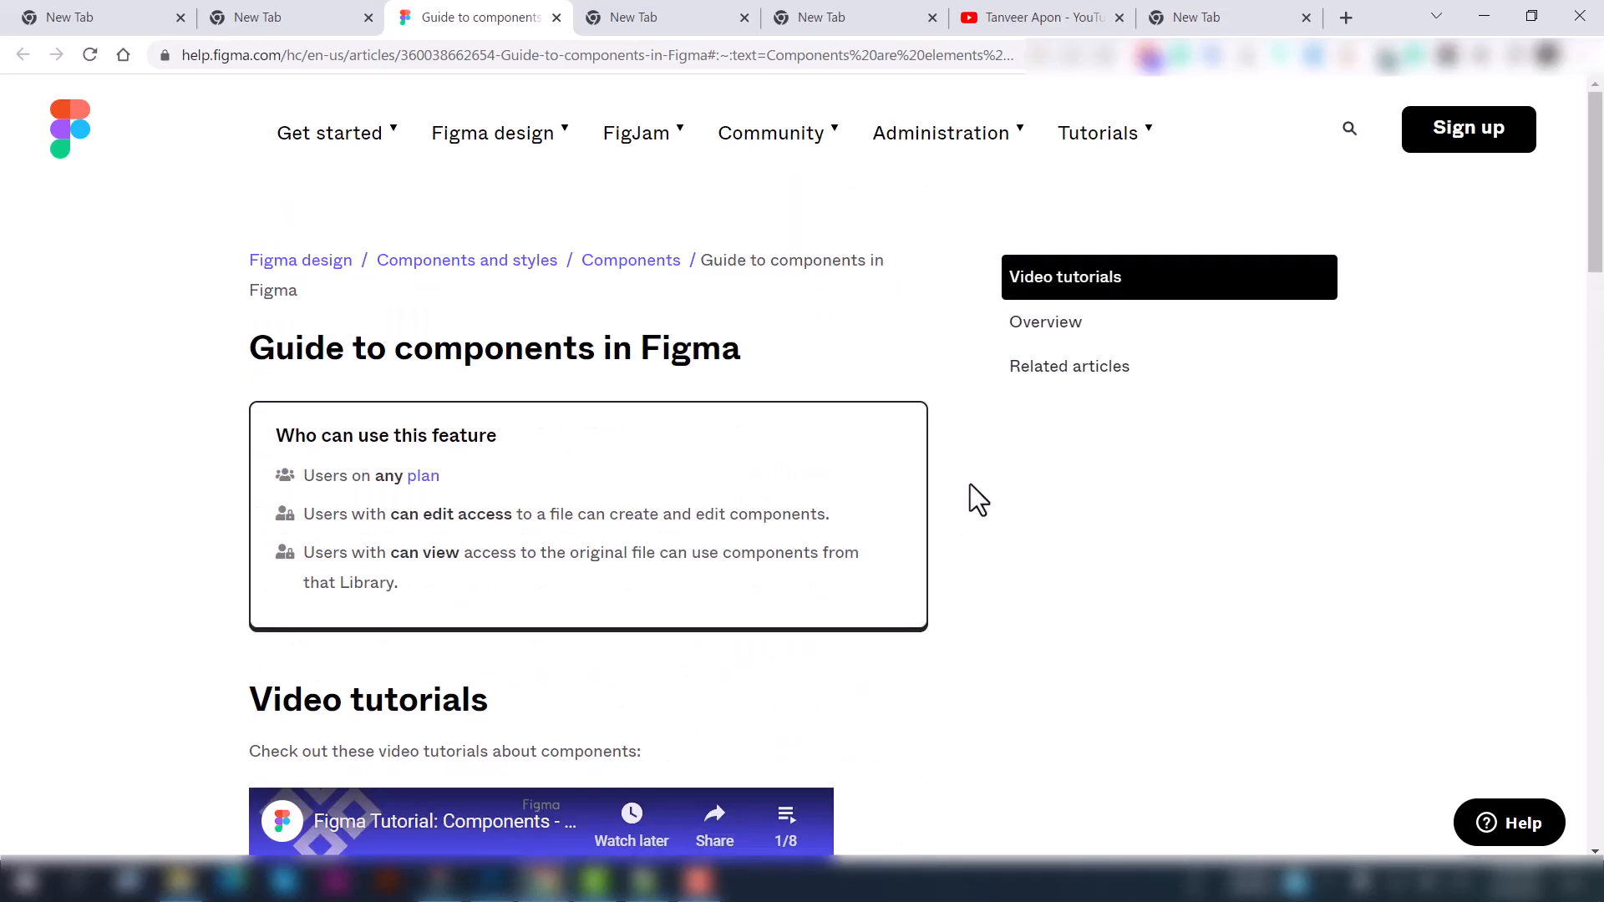